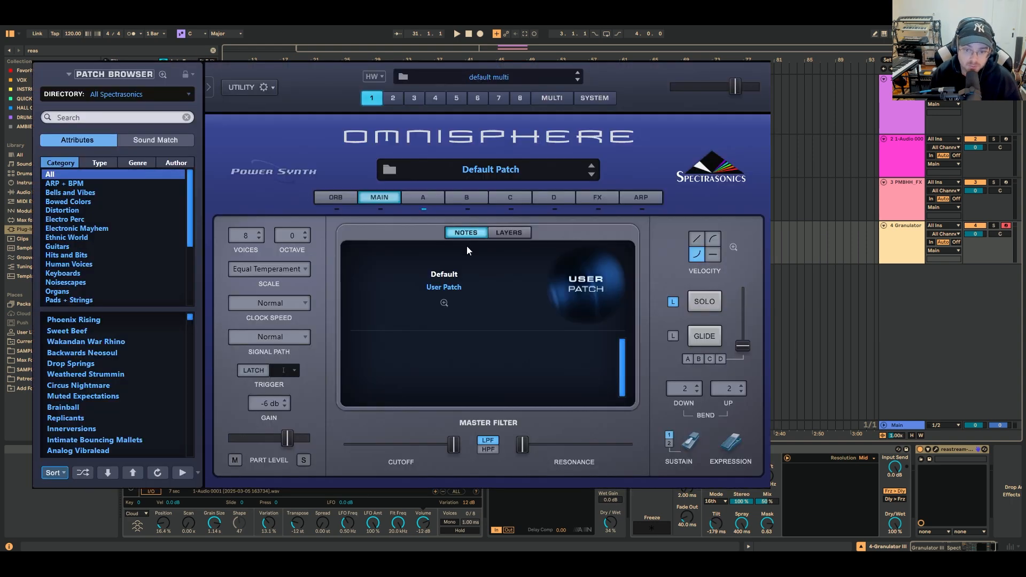
Step: Switch layer A's oscillator to sample mode and filter its soundsource browser to the Textures category
{"action": "left_click", "coordinate": [425, 198]}
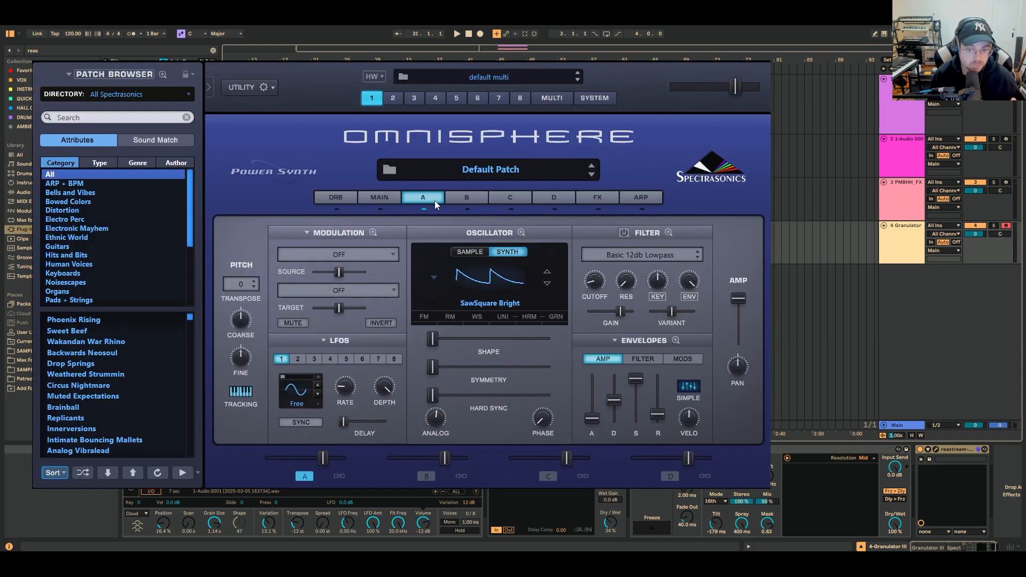
{"action": "left_click", "coordinate": [470, 252]}
{"action": "left_click", "coordinate": [491, 278]}
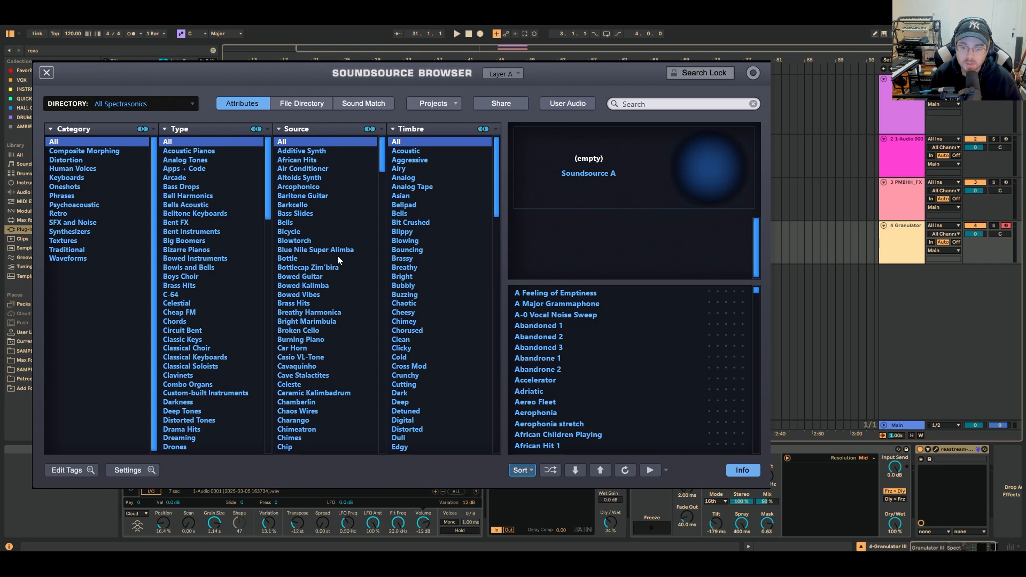
{"action": "left_click", "coordinate": [80, 242]}
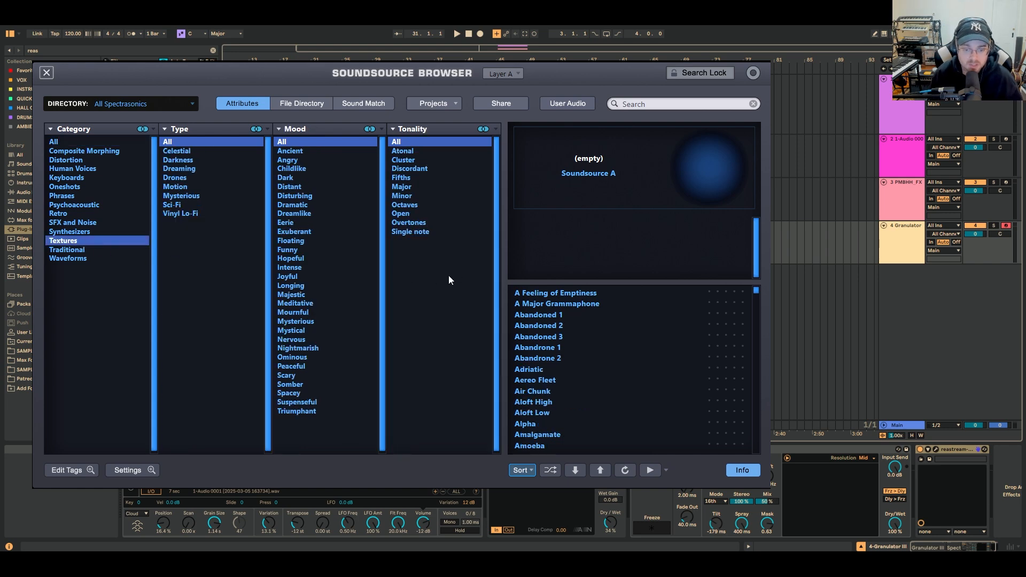
Step: Audition several texture soundsources, from A Feeling of Emptiness through Abandoned 1 and Adriatic to Air Chunk
{"action": "left_click", "coordinate": [582, 294]}
{"action": "left_click", "coordinate": [652, 303]}
{"action": "left_click", "coordinate": [651, 316]}
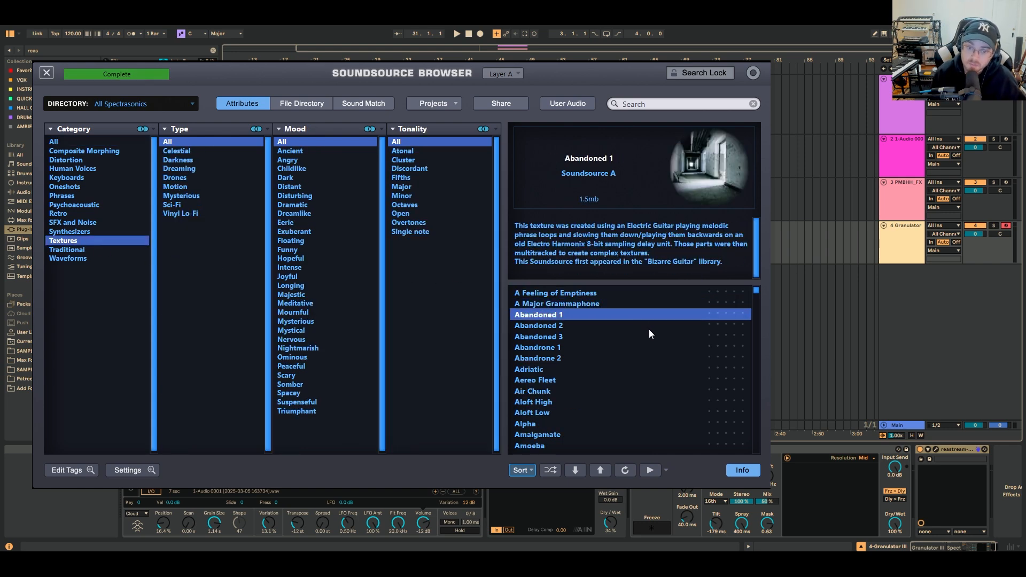
{"action": "left_click", "coordinate": [647, 336]}
{"action": "left_click", "coordinate": [644, 369]}
{"action": "left_click", "coordinate": [645, 393]}
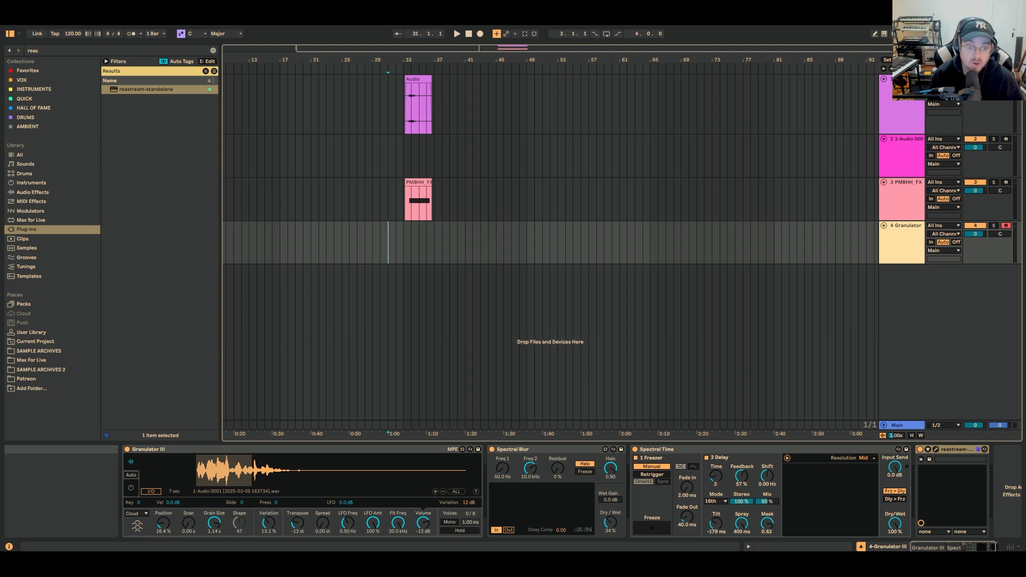
Step: Arm the PMBHH_FX vinyl crackle track and lengthen its Simpler's release to 640 ms
{"action": "key", "text": "Up"}
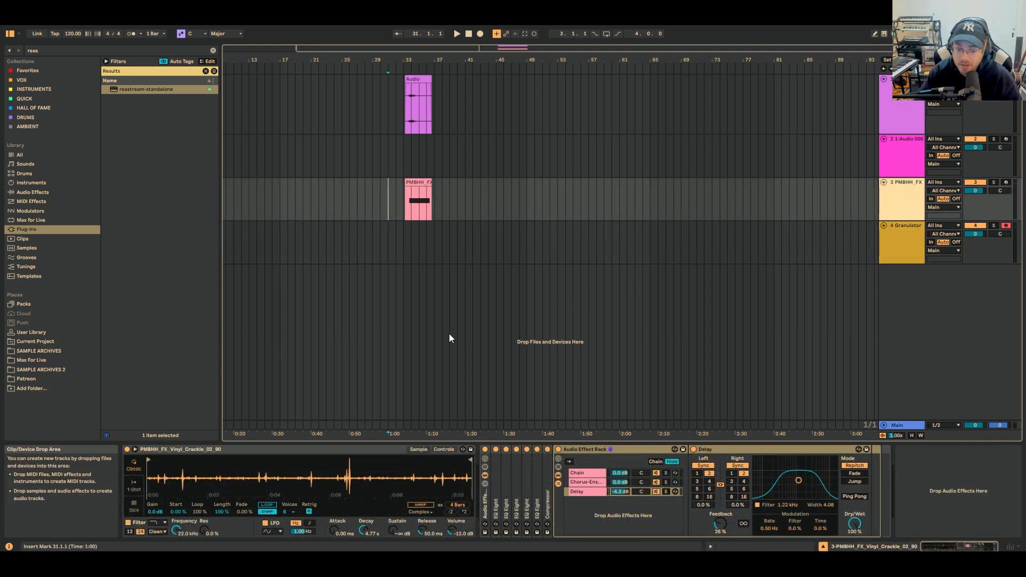
{"action": "left_click", "coordinate": [283, 451]}
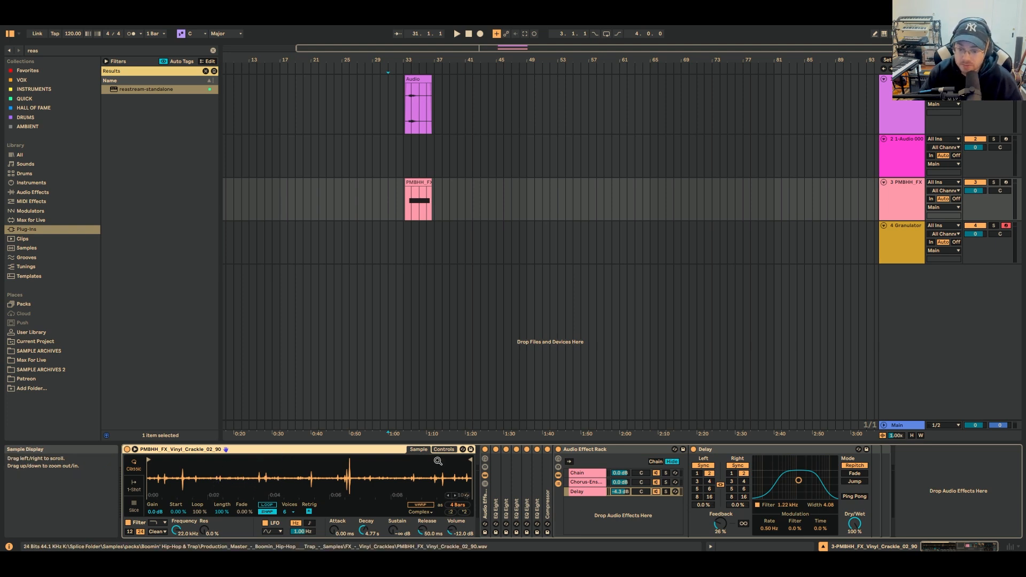
{"action": "left_click", "coordinate": [485, 450]}
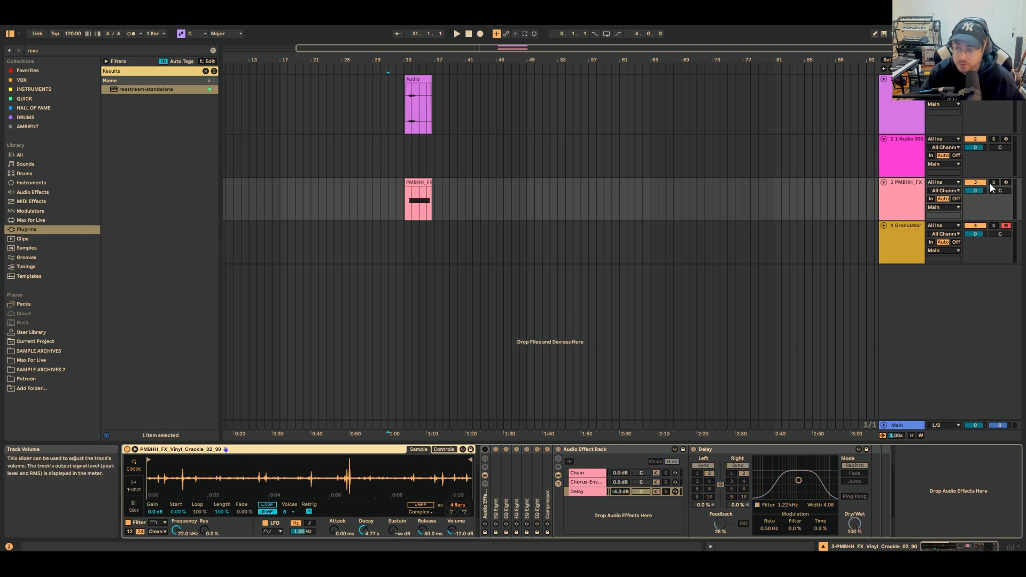
{"action": "left_click", "coordinate": [1005, 182]}
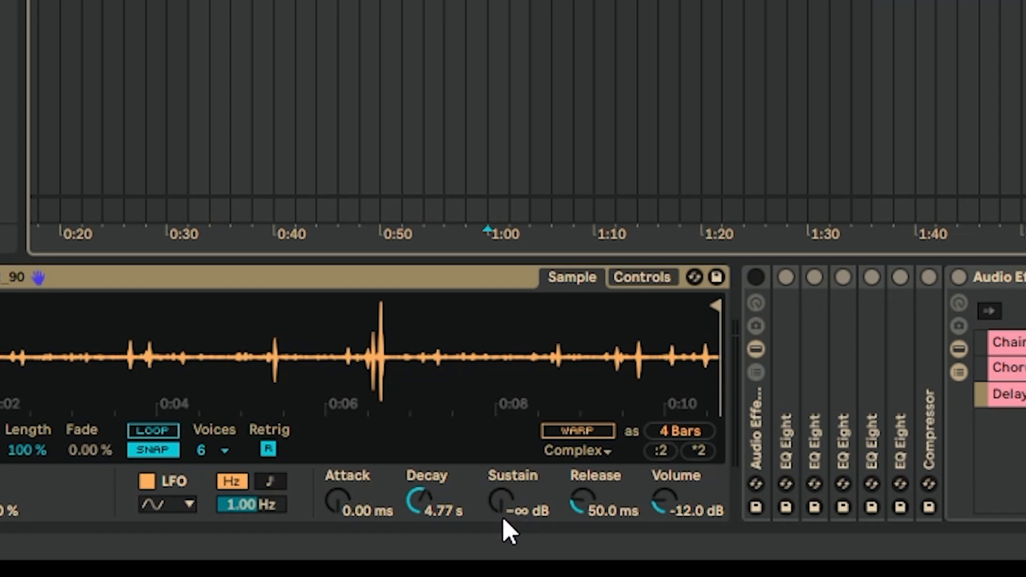
{"action": "left_click_drag", "start_coordinate": [579, 523], "coordinate": [578, 492]}
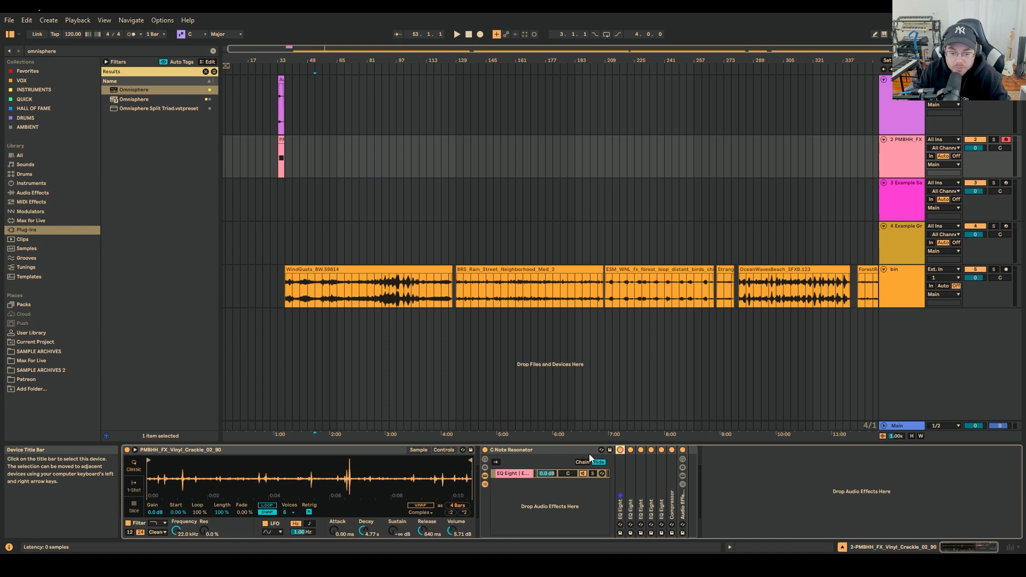
Step: Examine the C Note Resonator's first EQ Eight in enlarged view and check C in the browser's note-to-frequency chart
{"action": "left_click", "coordinate": [557, 451]}
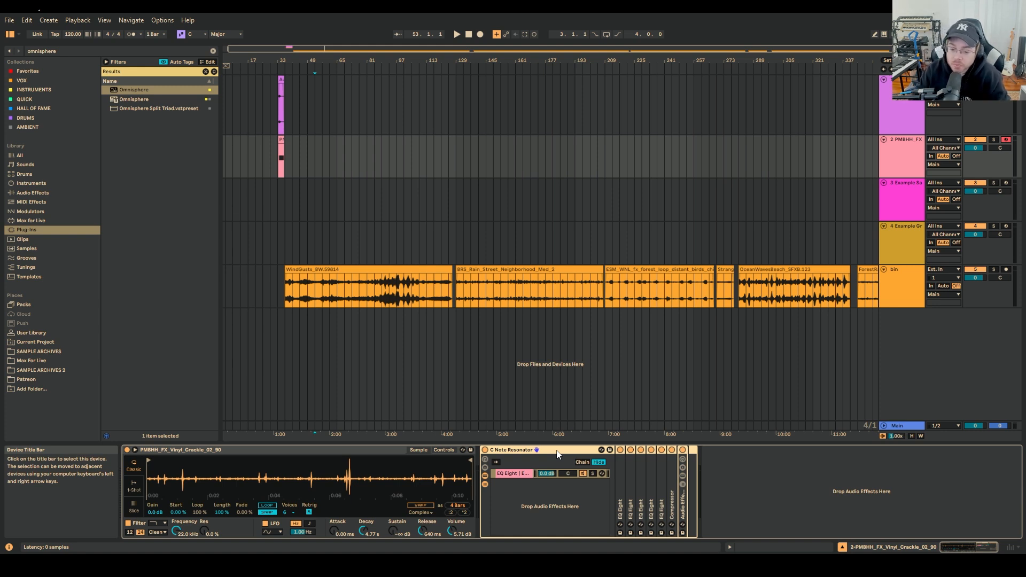
{"action": "double_click", "coordinate": [623, 474]}
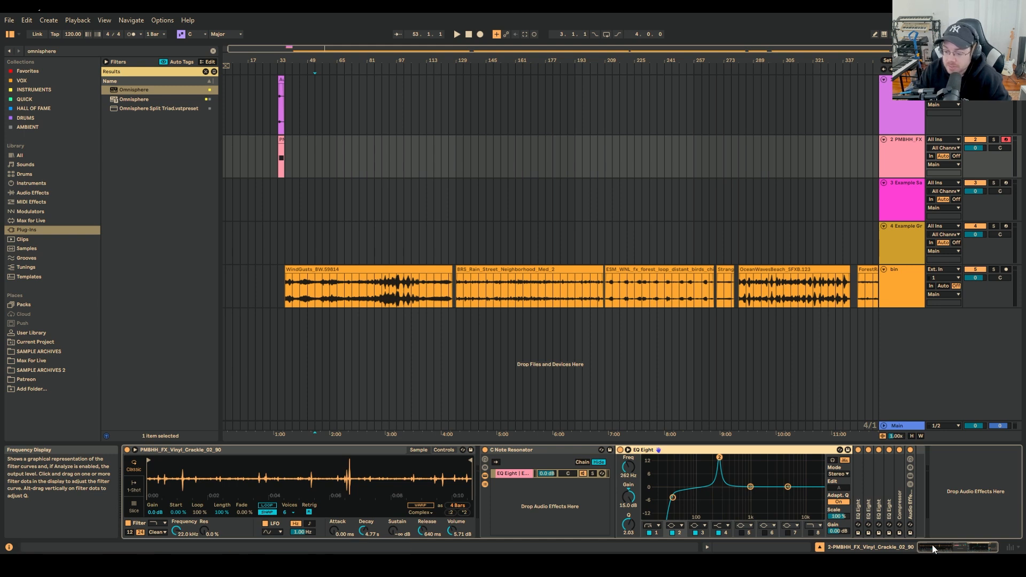
{"action": "left_click", "coordinate": [628, 451]}
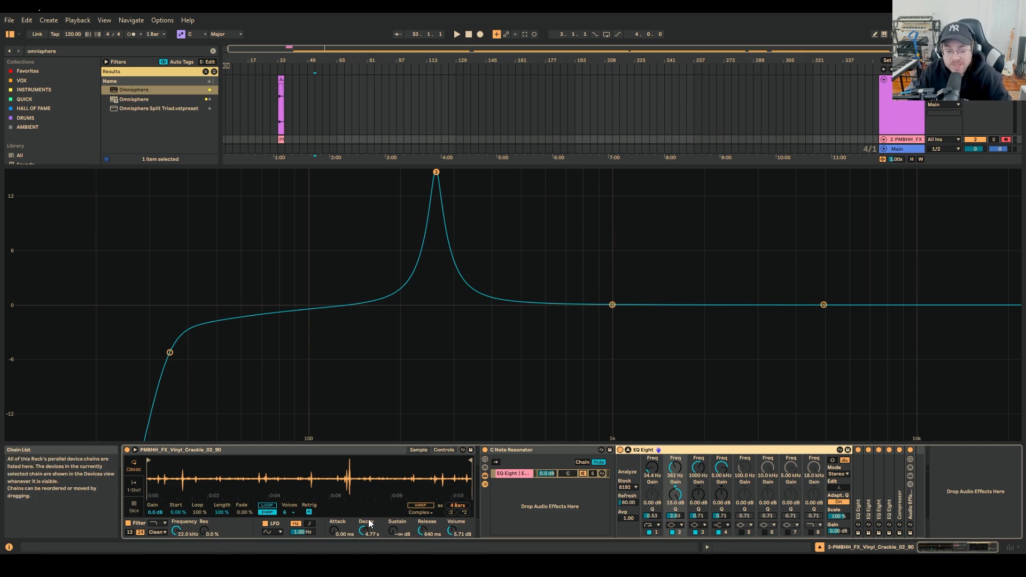
{"action": "left_click", "coordinate": [334, 565]}
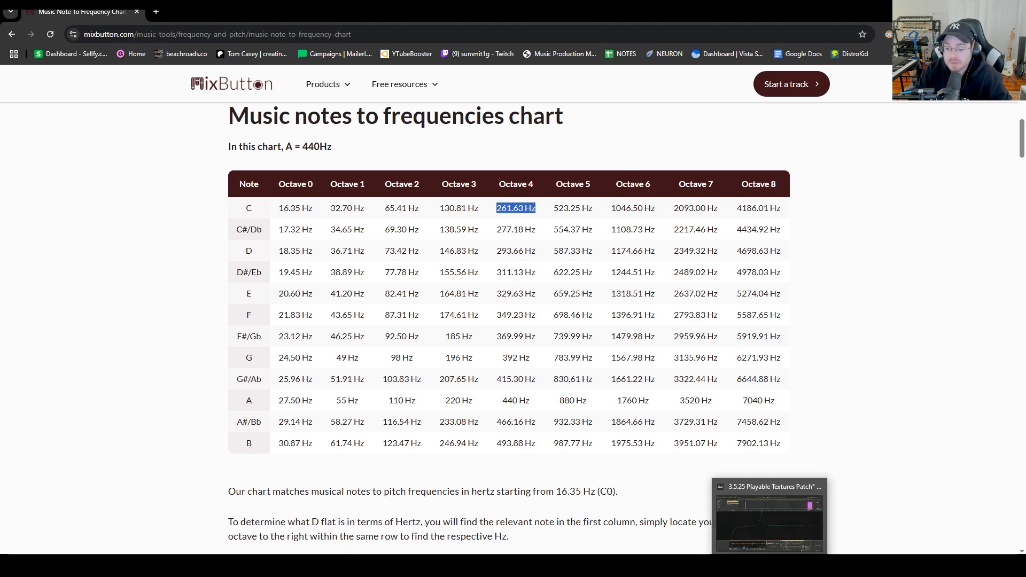
{"action": "left_click", "coordinate": [770, 565]}
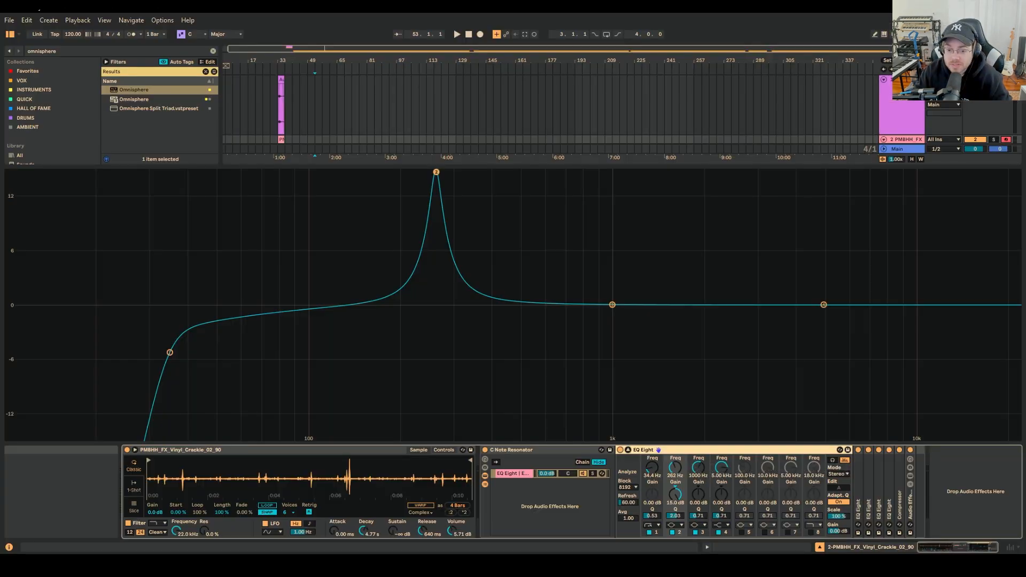
Step: Close the enlarged EQ display and unfold the remaining EQ Eights in the C Note Resonator to view their identical boosts
{"action": "double_click", "coordinate": [666, 450]}
{"action": "double_click", "coordinate": [620, 505]}
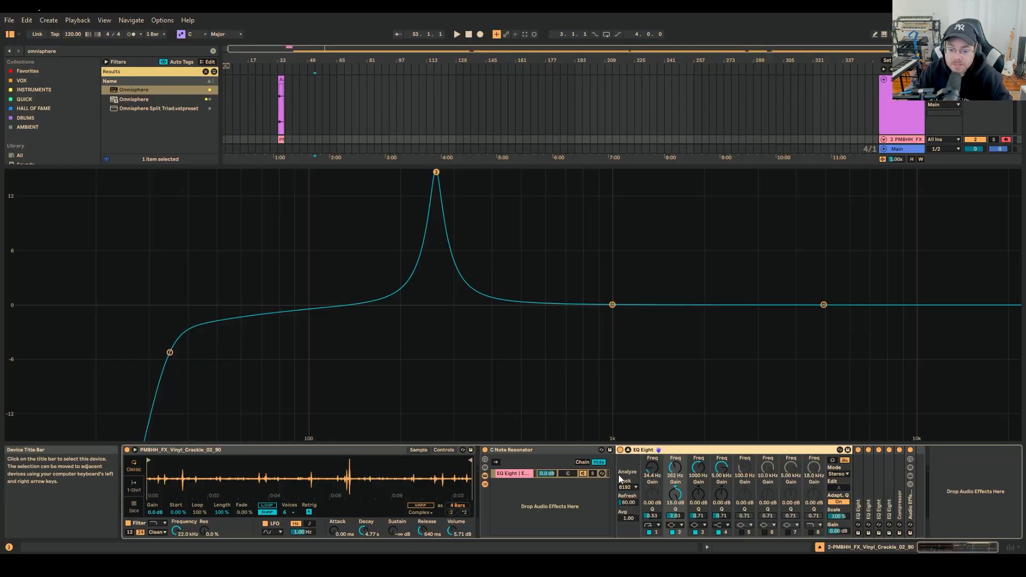
{"action": "left_click", "coordinate": [844, 460]}
{"action": "double_click", "coordinate": [861, 490]}
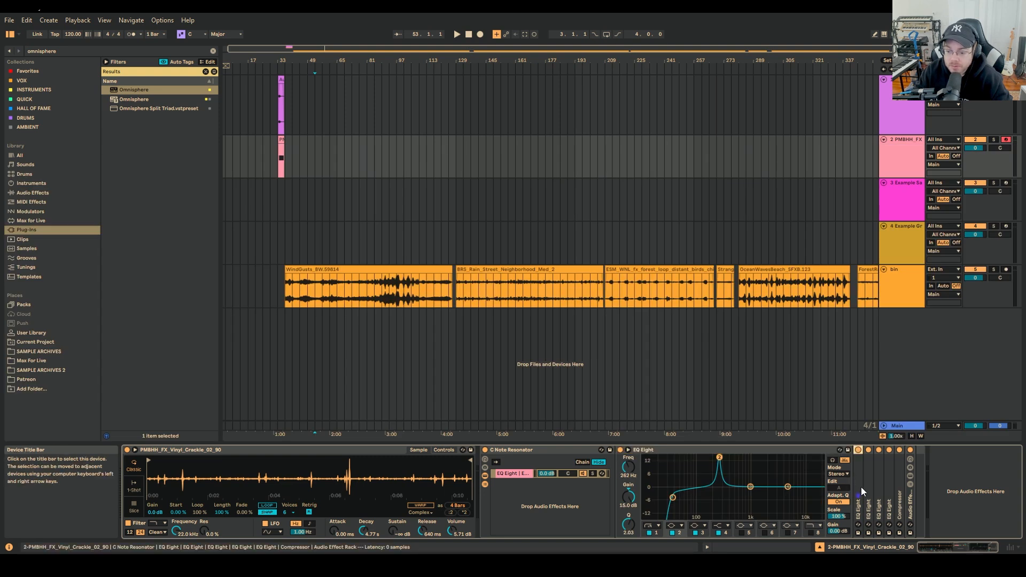
{"action": "left_click_drag", "start_coordinate": [939, 550], "coordinate": [951, 550]}
{"action": "double_click", "coordinate": [914, 488]}
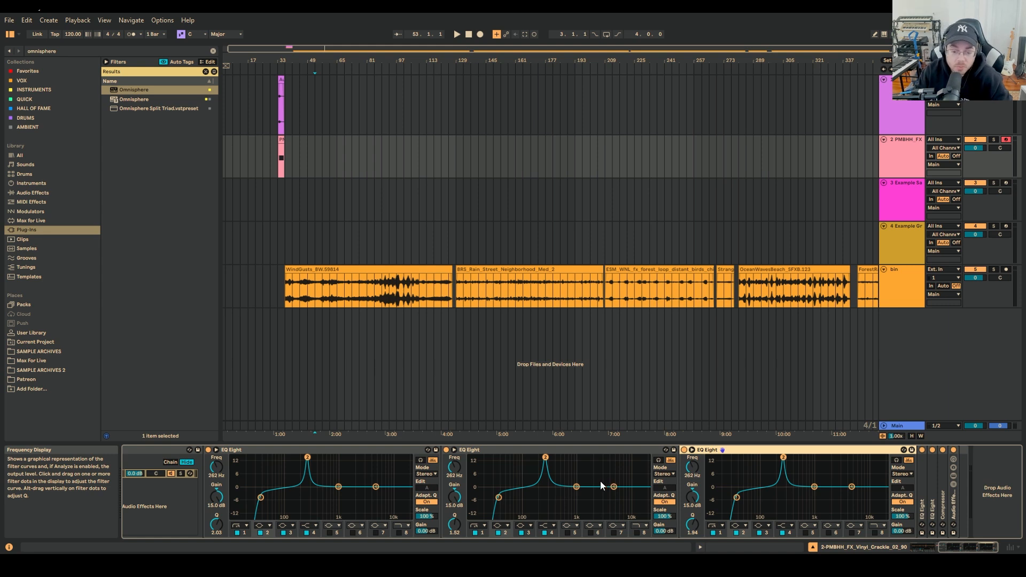
{"action": "double_click", "coordinate": [921, 498]}
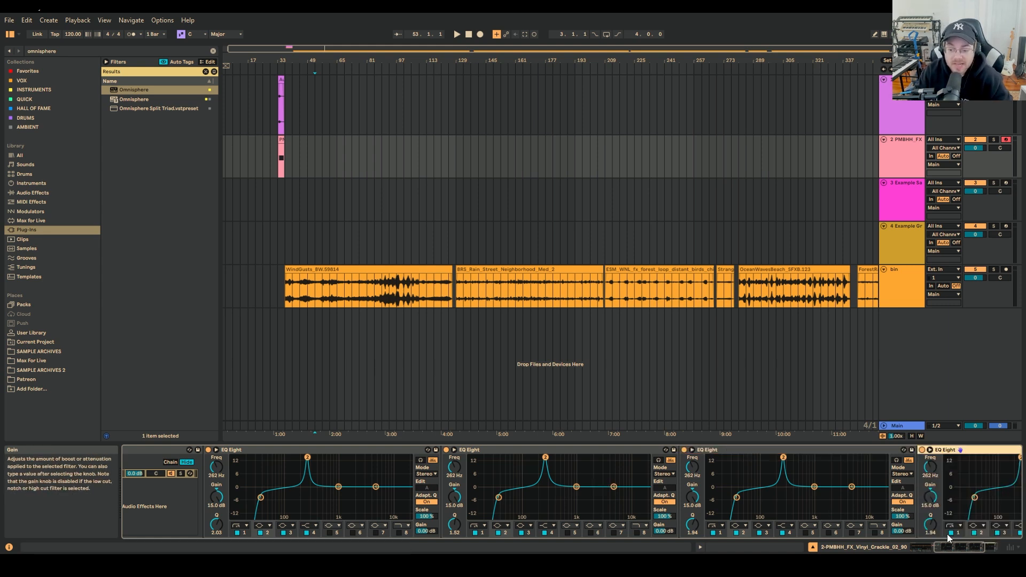
{"action": "left_click_drag", "start_coordinate": [958, 548], "coordinate": [996, 550]}
{"action": "double_click", "coordinate": [934, 500]}
Step: Unfold the Compressor and the nested Audio Effect Rack to examine their settings
{"action": "double_click", "coordinate": [943, 503]}
{"action": "double_click", "coordinate": [954, 505]}
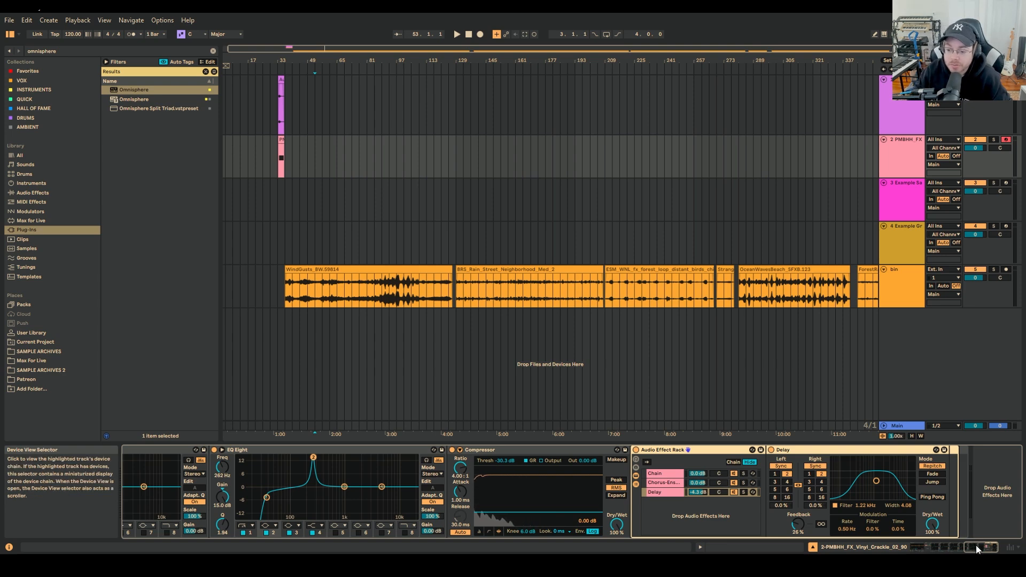
{"action": "left_click_drag", "start_coordinate": [976, 548], "coordinate": [920, 547]}
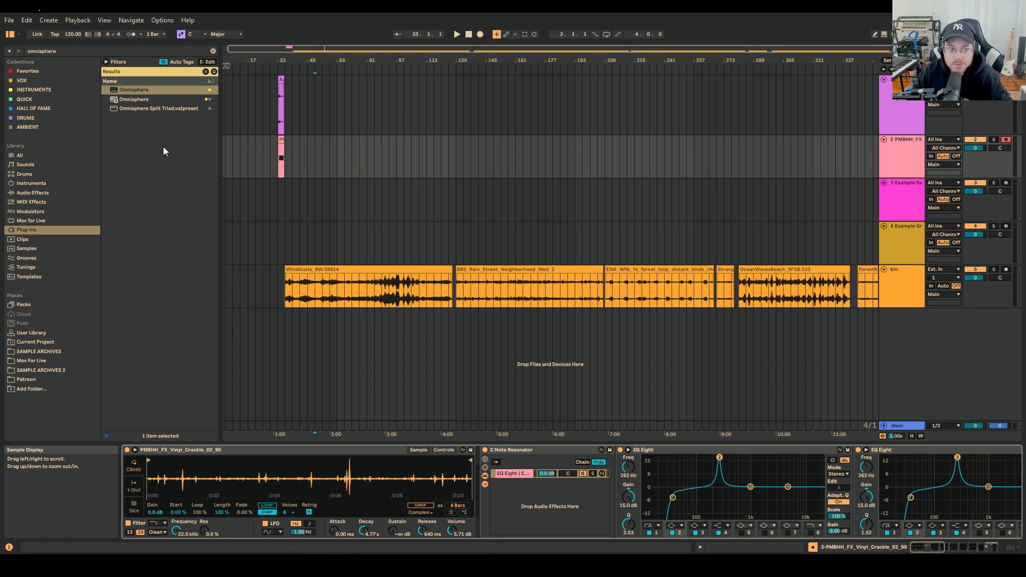
Step: Enlarge the recorded Audio clip near bar 33 in the arrangement and increase the height of the 1 Audio track
{"action": "left_click", "coordinate": [277, 123]}
{"action": "scroll", "coordinate": [277, 121], "scroll_direction": "up", "scroll_amount": 10, "text": "ctrl"}
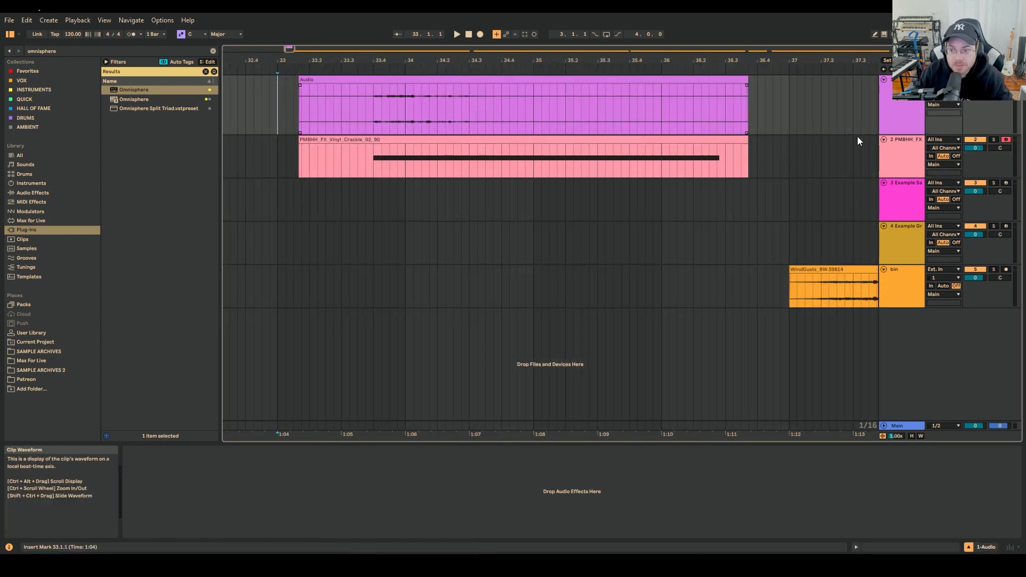
{"action": "left_click_drag", "start_coordinate": [903, 134], "coordinate": [906, 219]}
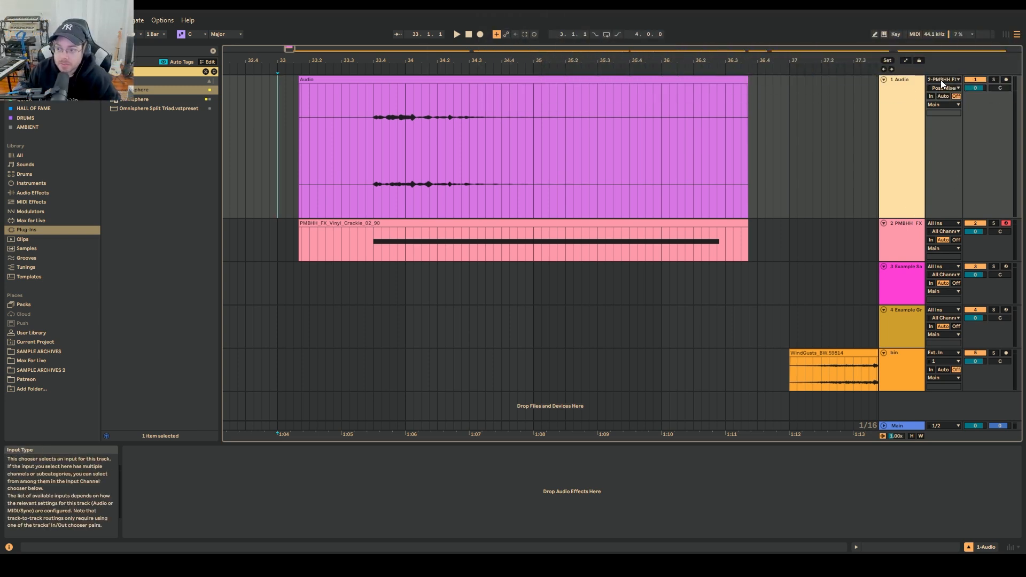
{"action": "left_click", "coordinate": [541, 257]}
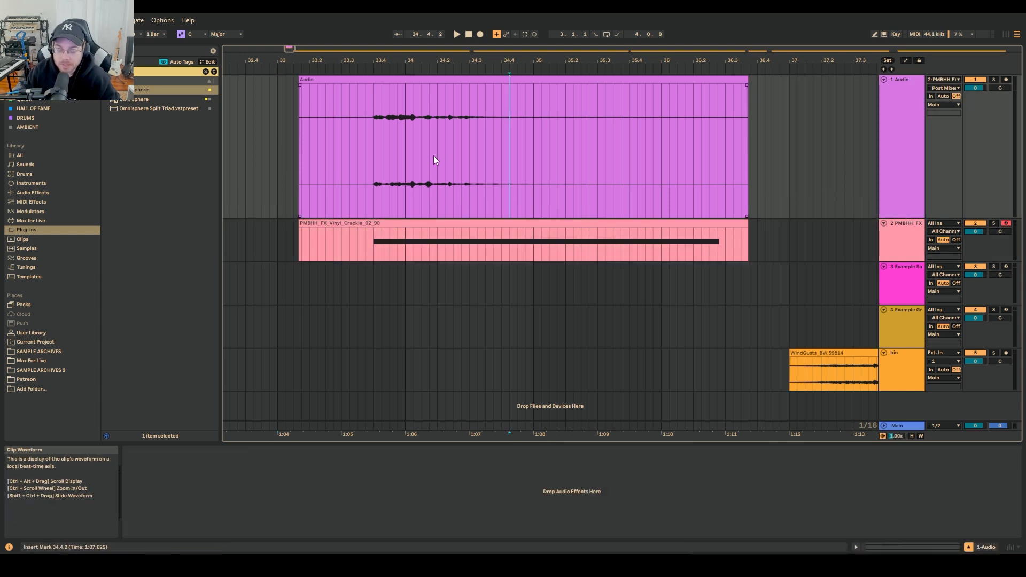
Step: Load the recorded Audio clip into a Simpler instrument on a new track
{"action": "left_click", "coordinate": [300, 146]}
{"action": "left_click", "coordinate": [383, 82]}
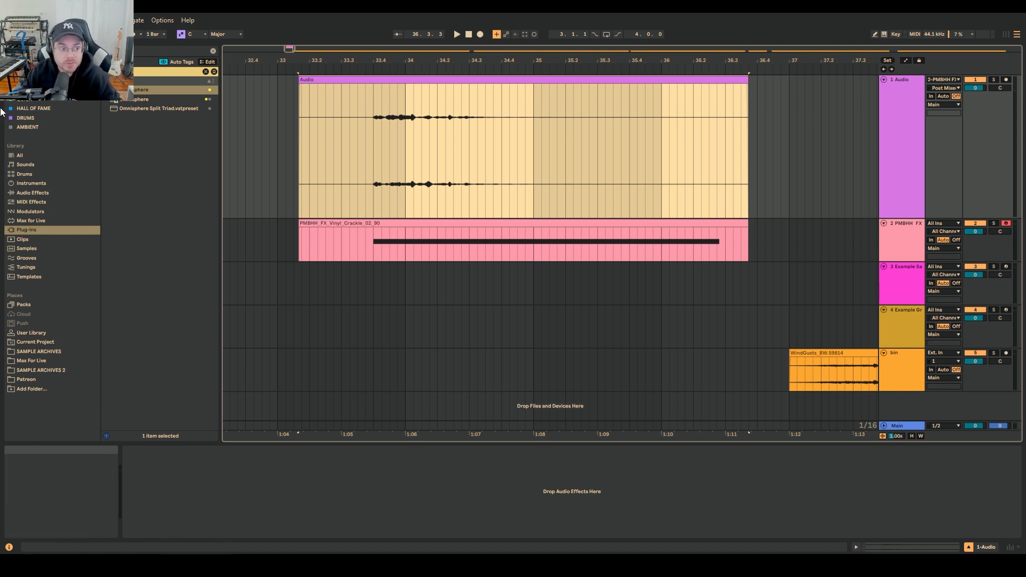
{"action": "left_click", "coordinate": [206, 72]}
{"action": "left_click", "coordinate": [31, 184]}
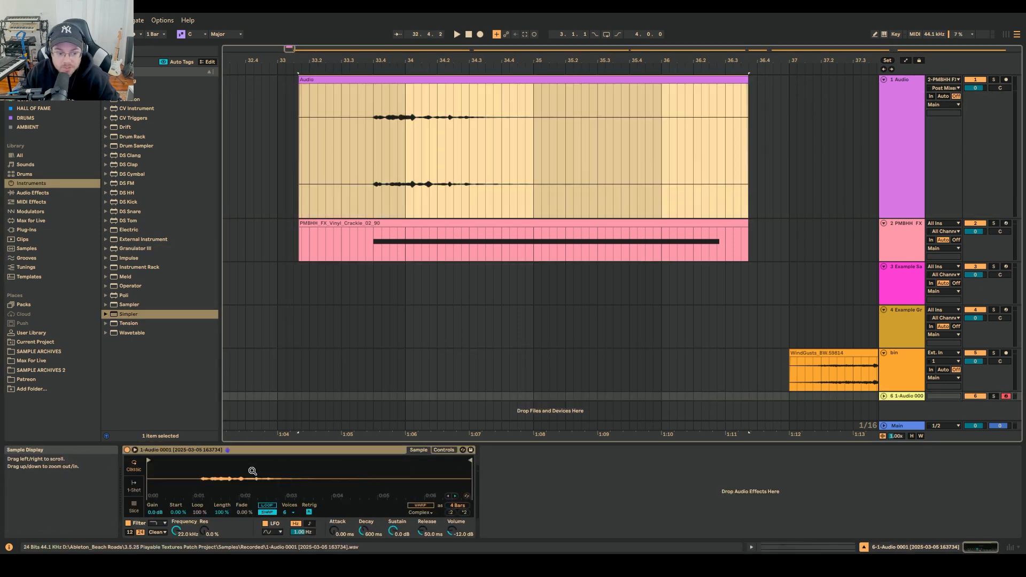
Step: Solo the 1 Audio track and play the recording briefly from 33.3.4
{"action": "left_click", "coordinate": [994, 80]}
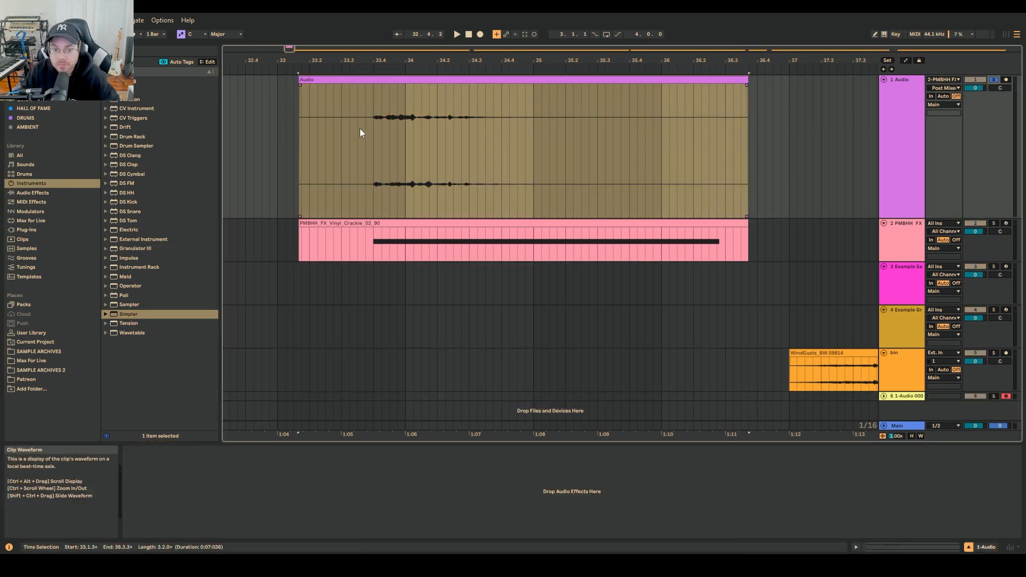
{"action": "left_click", "coordinate": [366, 132]}
{"action": "key", "text": "space"}
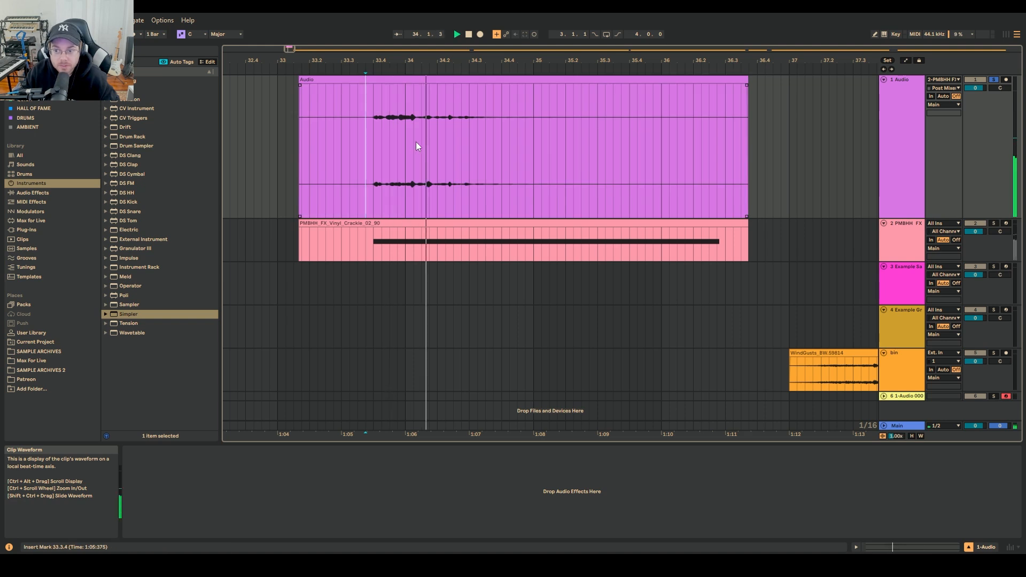
{"action": "key", "text": "space"}
Step: Trim the new Simpler's sample to the audible part, starting at about 0:01 and ending between 0:04 and 0:05
{"action": "left_click", "coordinate": [903, 396]}
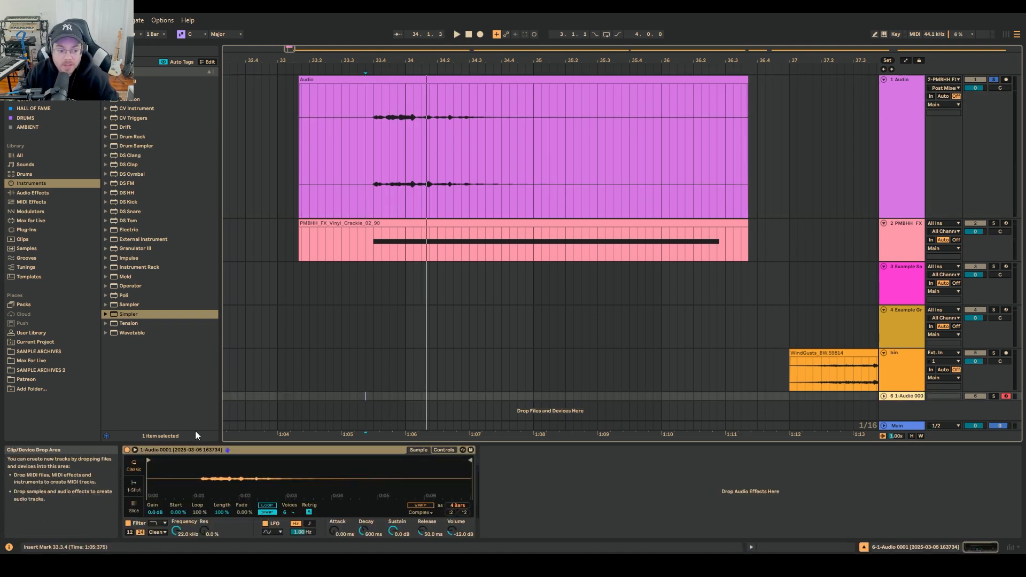
{"action": "left_click_drag", "start_coordinate": [150, 461], "coordinate": [201, 460]}
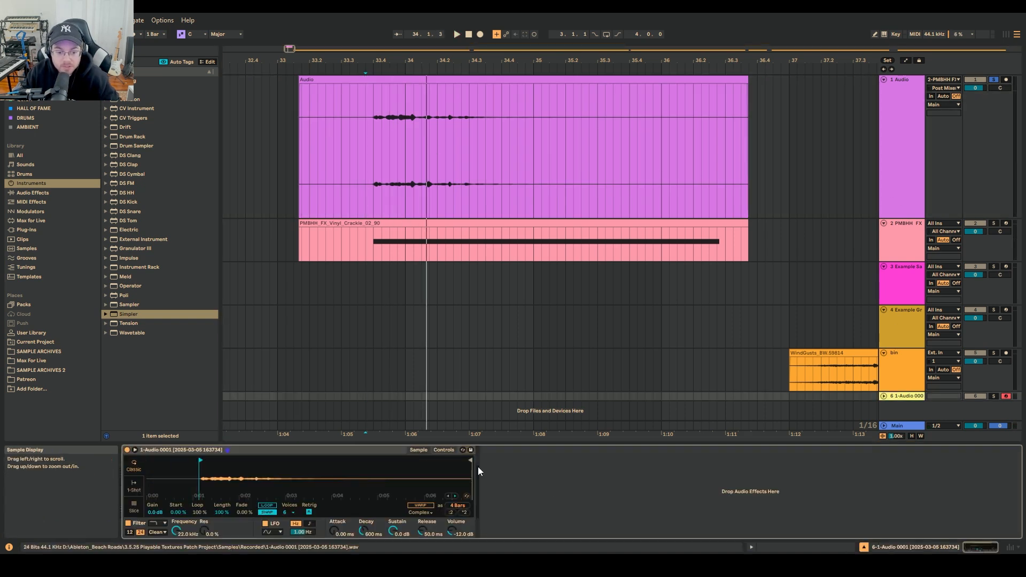
{"action": "left_click_drag", "start_coordinate": [471, 460], "coordinate": [357, 465]}
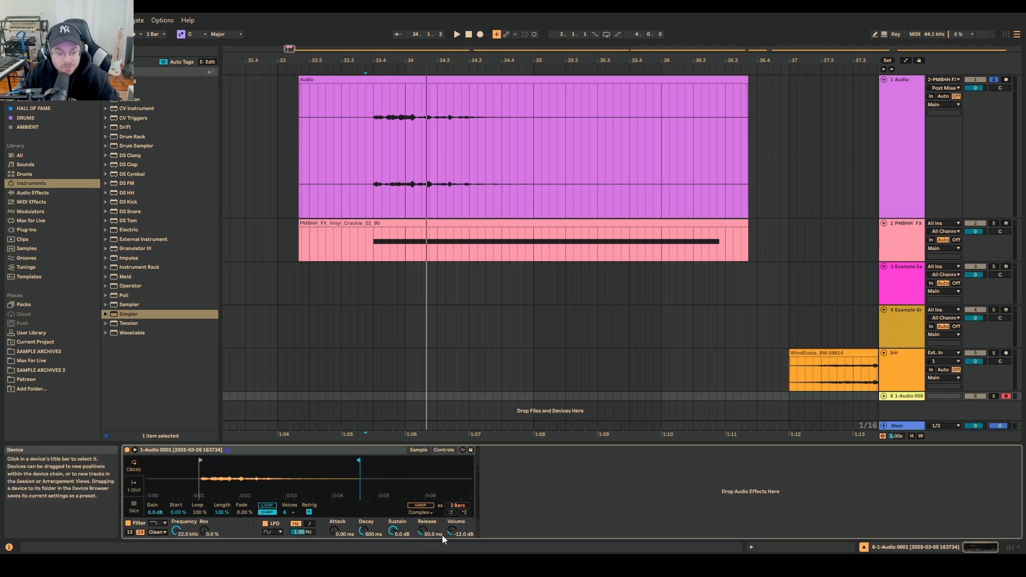
Step: Solo the new Simpler track and set its volume to 5.14 dB and its release to 6.76 s
{"action": "left_click_drag", "start_coordinate": [452, 531], "coordinate": [451, 522]}
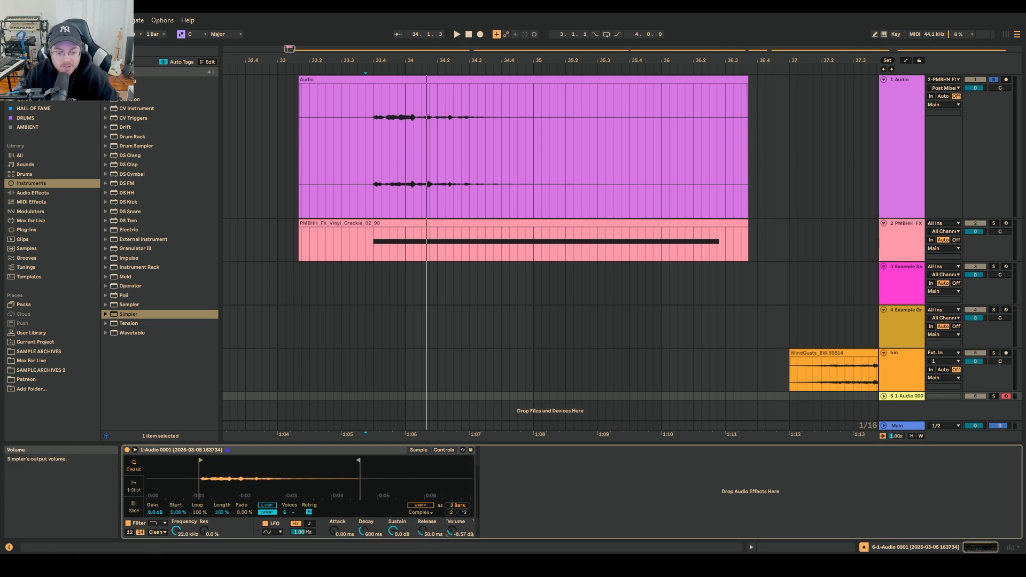
{"action": "left_click", "coordinate": [991, 396]}
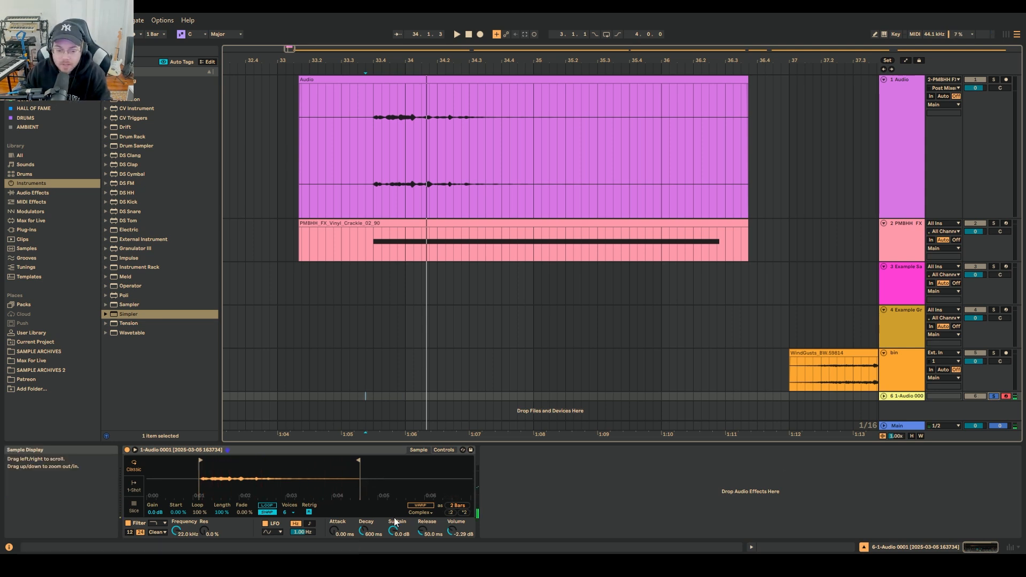
{"action": "left_click_drag", "start_coordinate": [451, 530], "coordinate": [452, 512]}
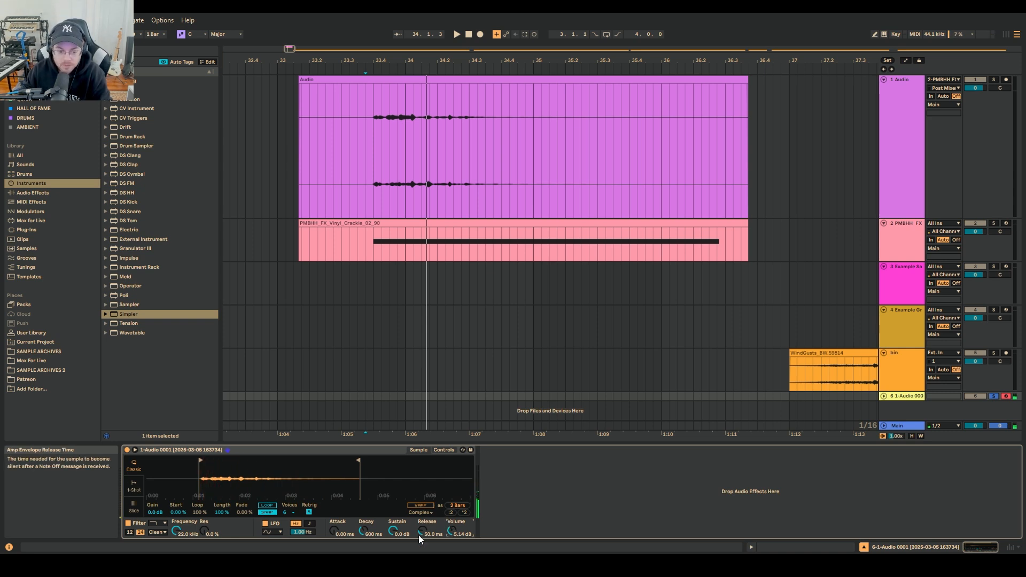
{"action": "left_click_drag", "start_coordinate": [423, 531], "coordinate": [422, 521]}
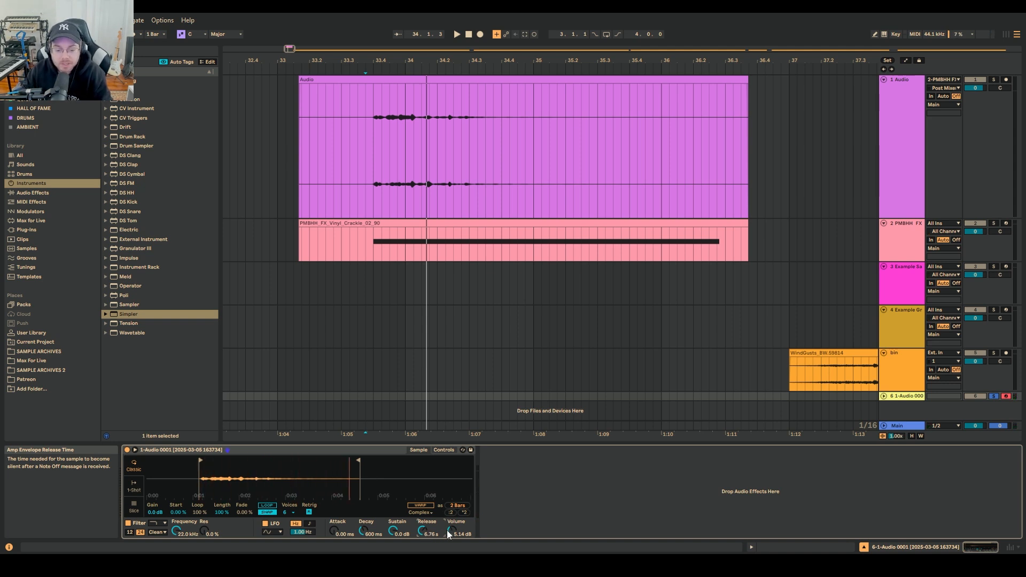
Step: Toggle warping for the recorded sample in the new Simpler
{"action": "left_click", "coordinate": [423, 505]}
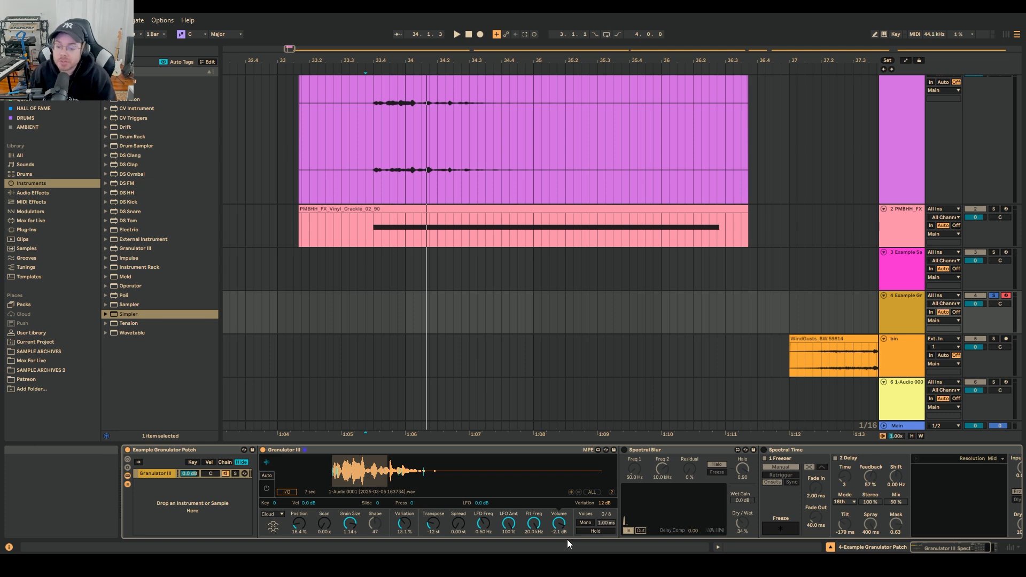
Step: Set Granulator III's volume to -9.4 dB, show its envelope and filter settings, and activate the Spectral Time effect
{"action": "left_click_drag", "start_coordinate": [564, 524], "coordinate": [564, 533]}
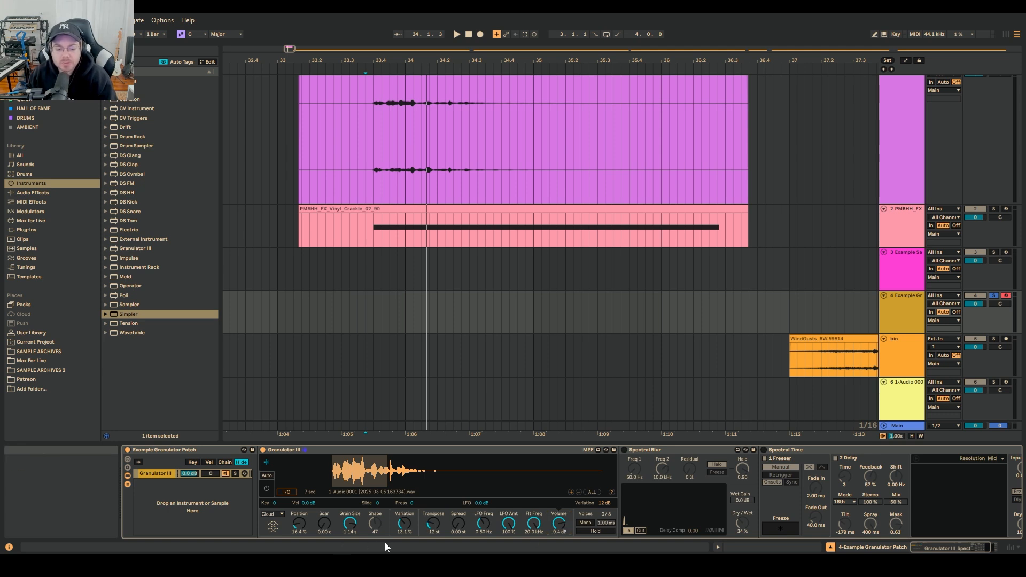
{"action": "left_click", "coordinate": [267, 462]}
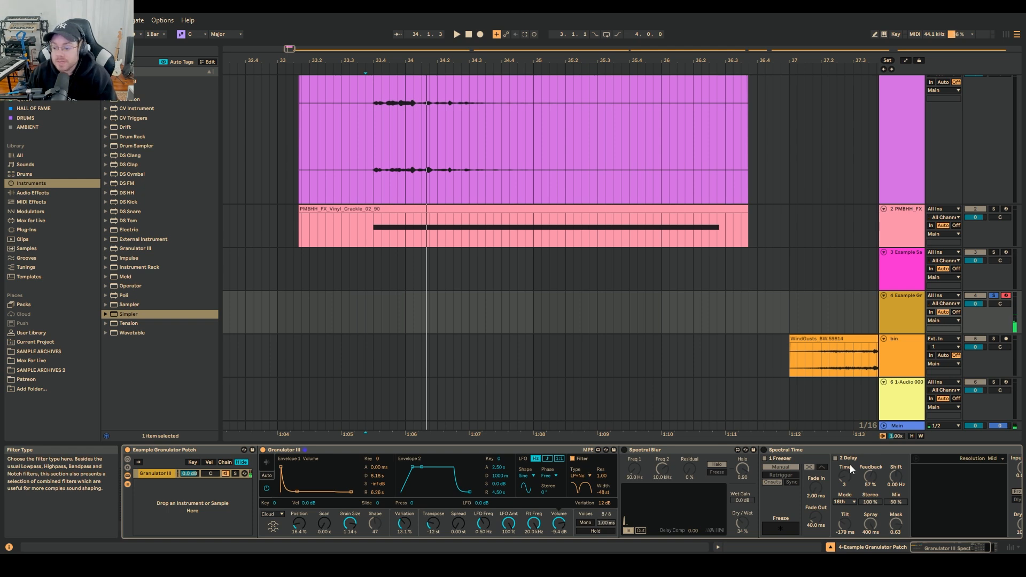
{"action": "scroll", "coordinate": [926, 539], "scroll_direction": "right", "scroll_amount": 3}
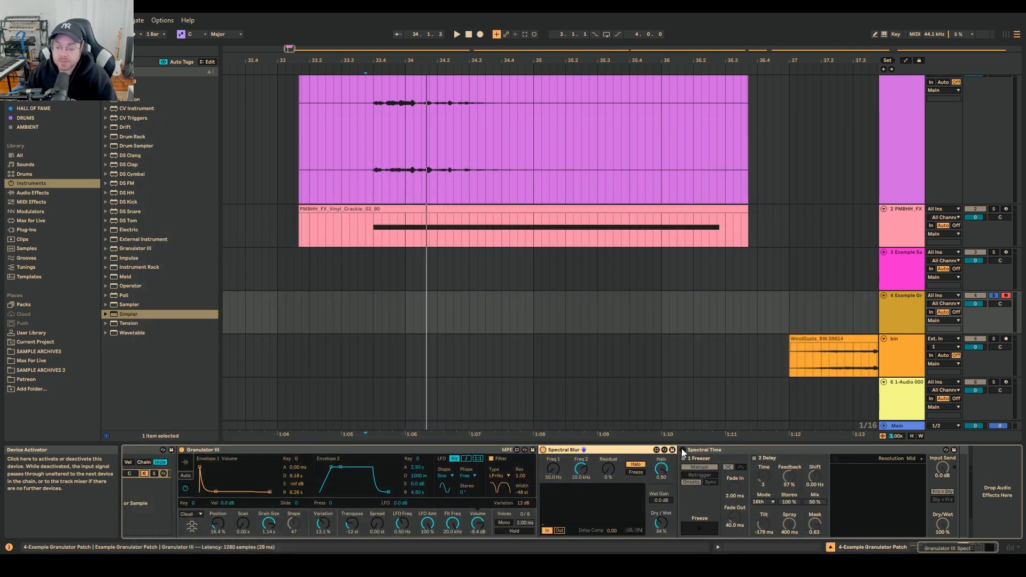
{"action": "left_click", "coordinate": [683, 450]}
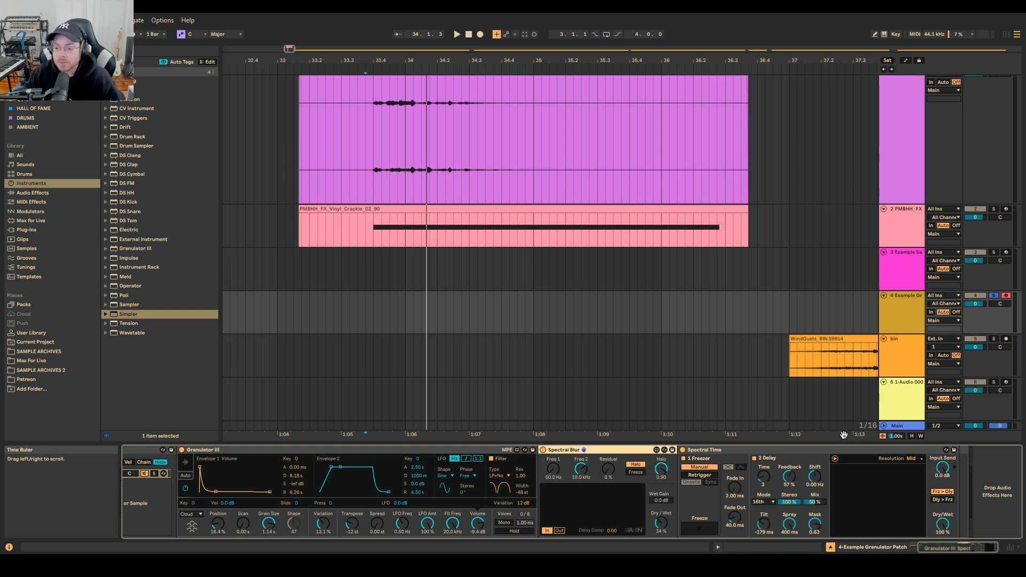
Step: Locate the WindGusts_BW.59814 clip on the bin track and fit the whole arrangement into view
{"action": "scroll", "coordinate": [551, 251], "scroll_direction": "right", "scroll_amount": 5}
{"action": "left_click", "coordinate": [531, 367]}
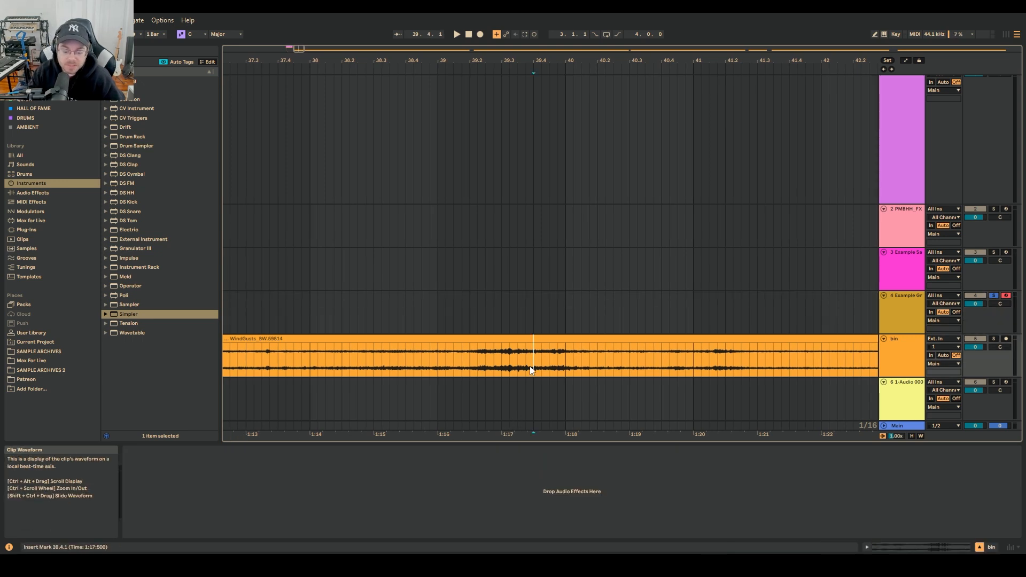
{"action": "key", "text": "w"}
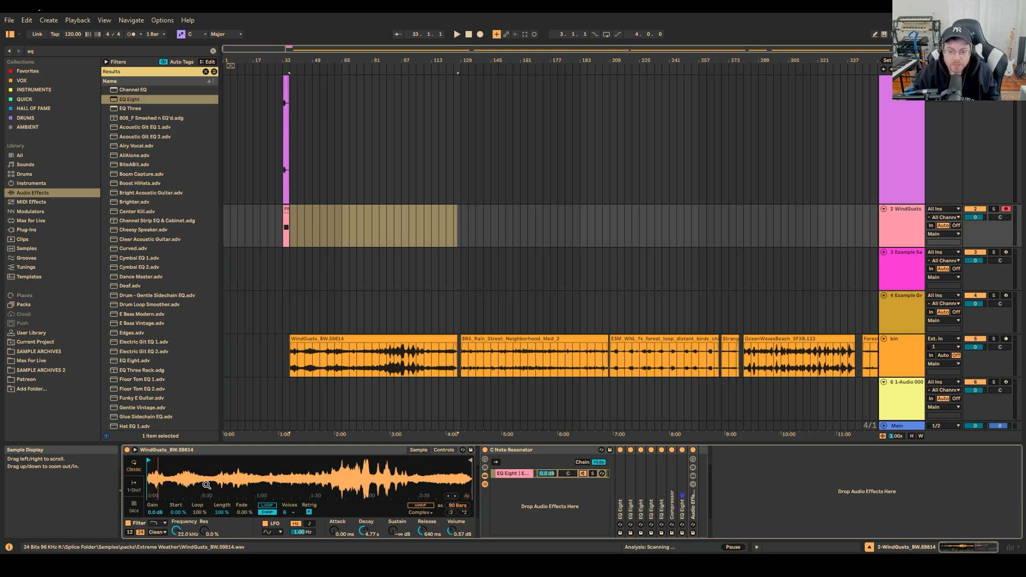
Step: Add an EQ Eight before the final effect rack on the WindGusts track and boost its high shelf 11.6 dB at 1.17 kHz
{"action": "left_click", "coordinate": [124, 100]}
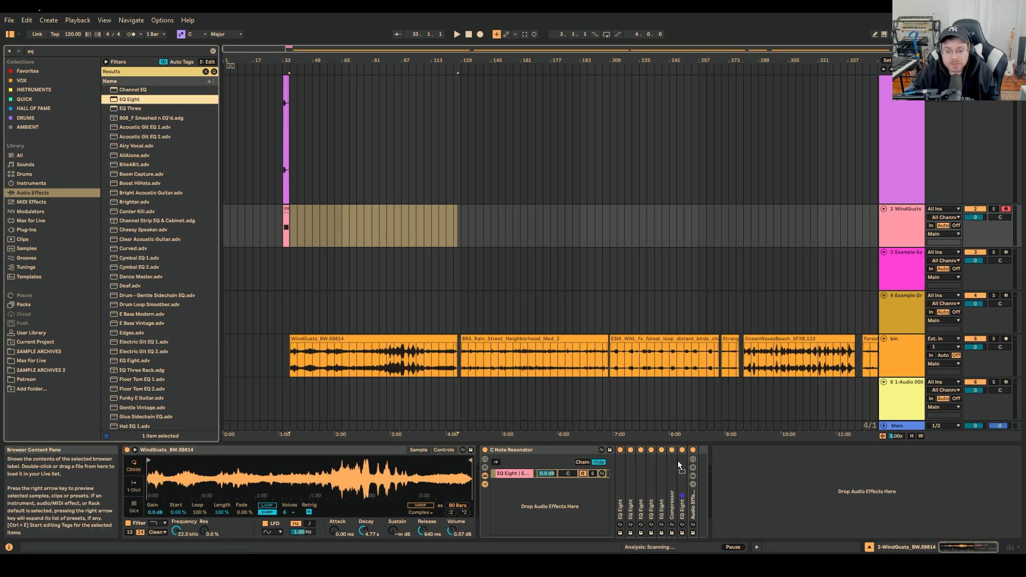
{"action": "left_click_drag", "start_coordinate": [679, 462], "coordinate": [689, 463]}
{"action": "left_click", "coordinate": [700, 450]}
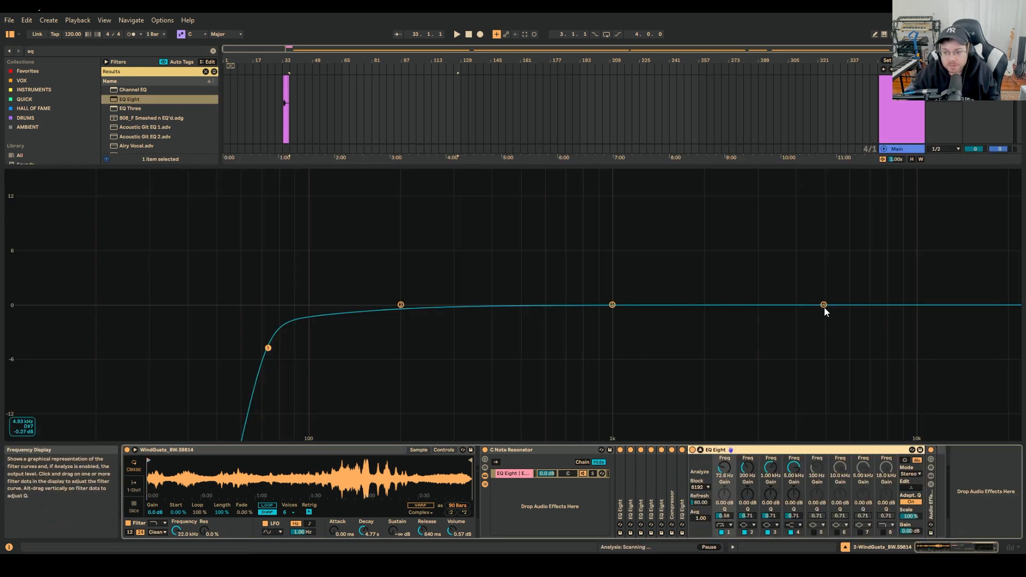
{"action": "left_click_drag", "start_coordinate": [823, 305], "coordinate": [633, 201]}
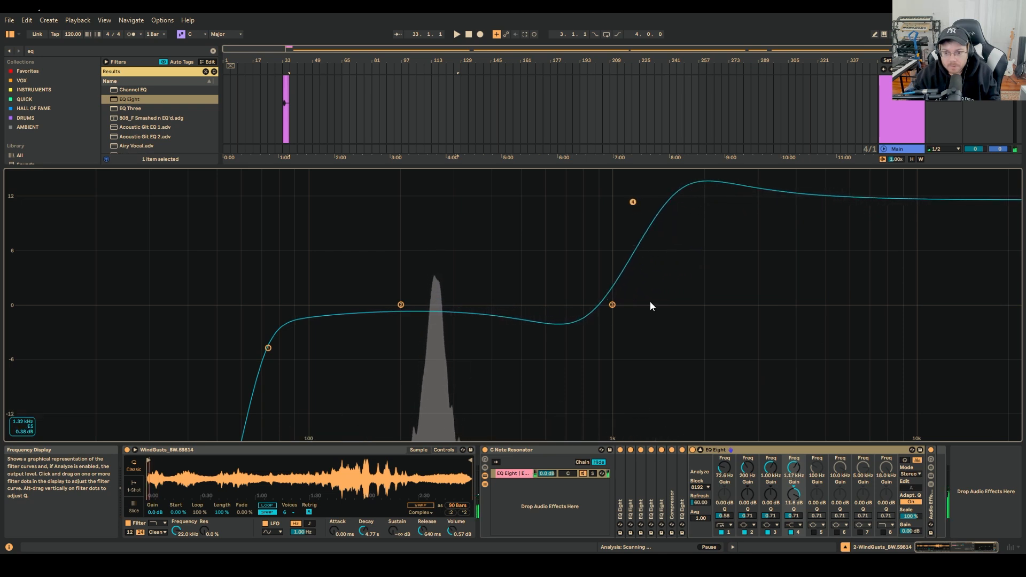
{"action": "left_click", "coordinate": [701, 451]}
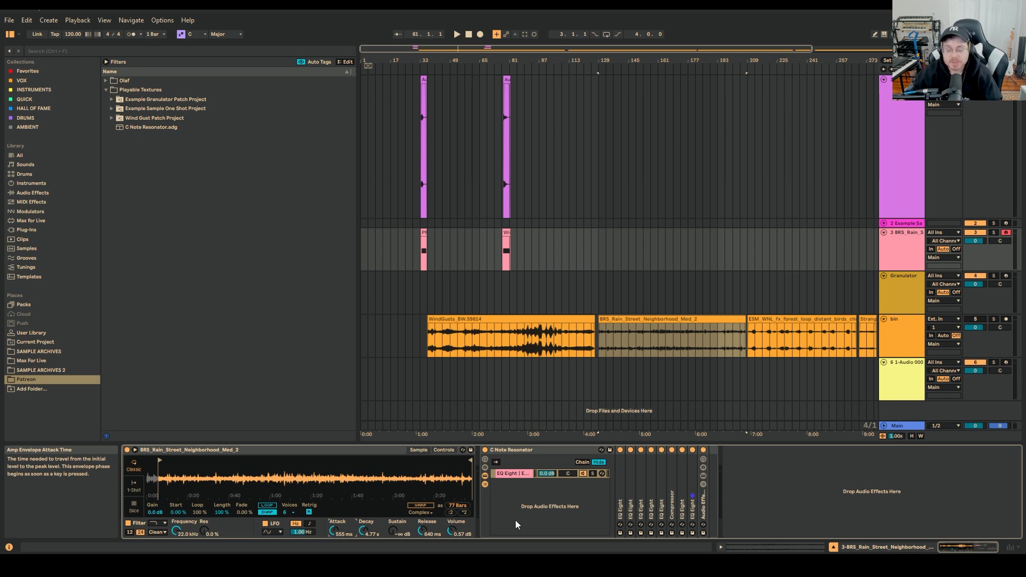
Step: Unfold EQ Eights in the rain track's C Note Resonator chain and examine the high-shelf boost and the resonant peaks
{"action": "double_click", "coordinate": [682, 502]}
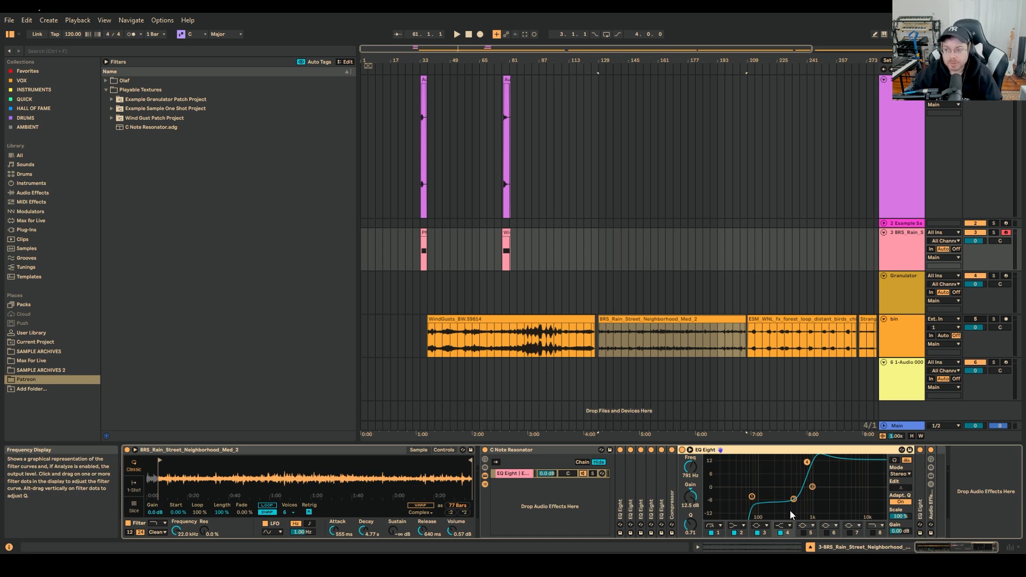
{"action": "left_click", "coordinate": [616, 510]}
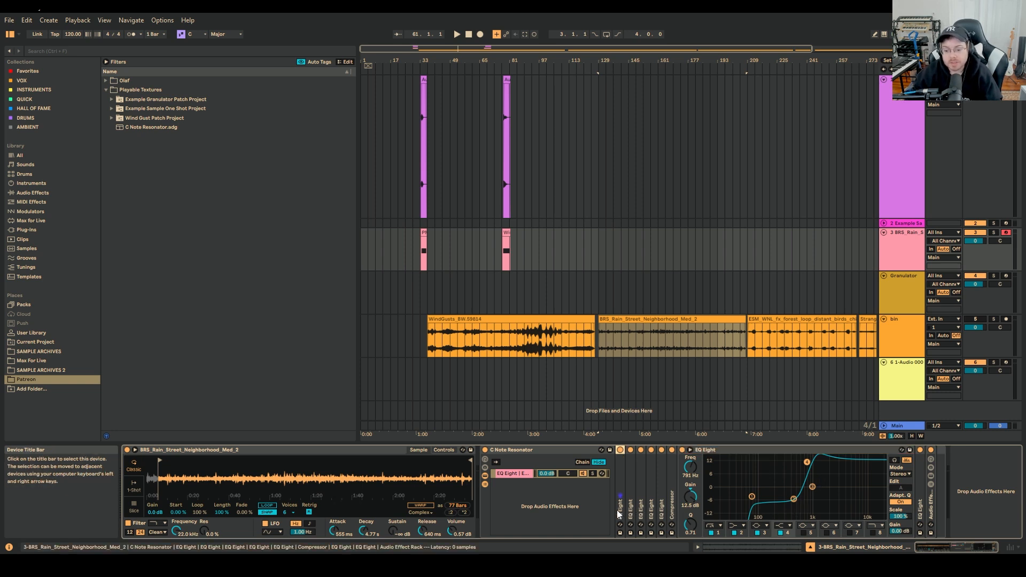
{"action": "double_click", "coordinate": [617, 510]}
{"action": "left_click", "coordinate": [937, 550]}
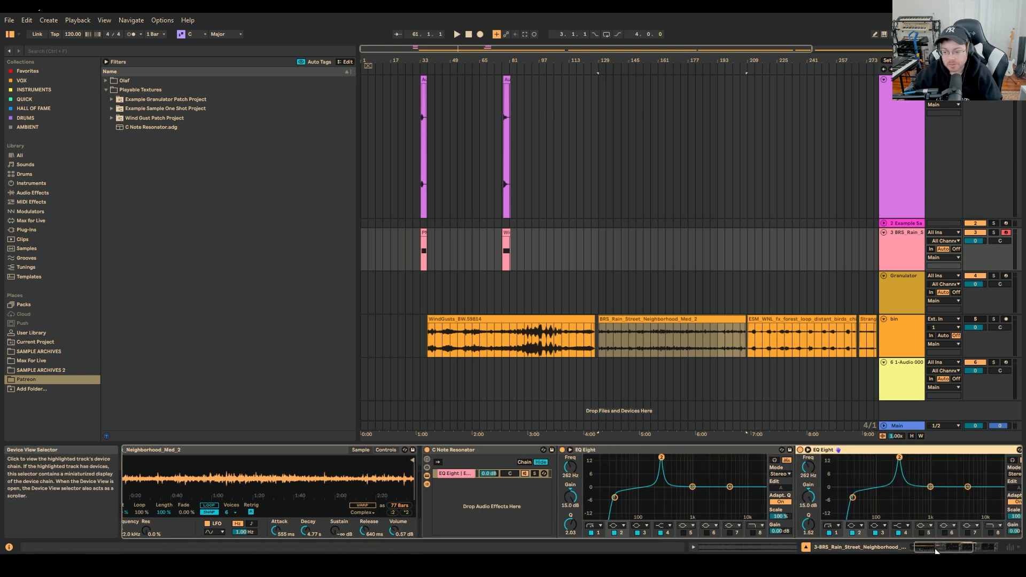
{"action": "left_click_drag", "start_coordinate": [937, 551], "coordinate": [945, 551]}
{"action": "left_click", "coordinate": [754, 451]}
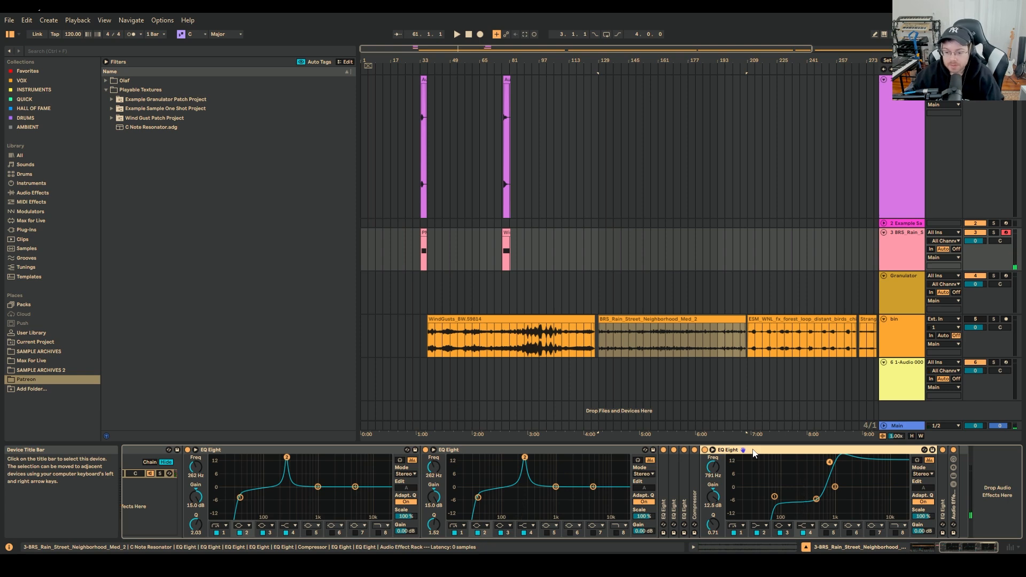
{"action": "double_click", "coordinate": [753, 451]}
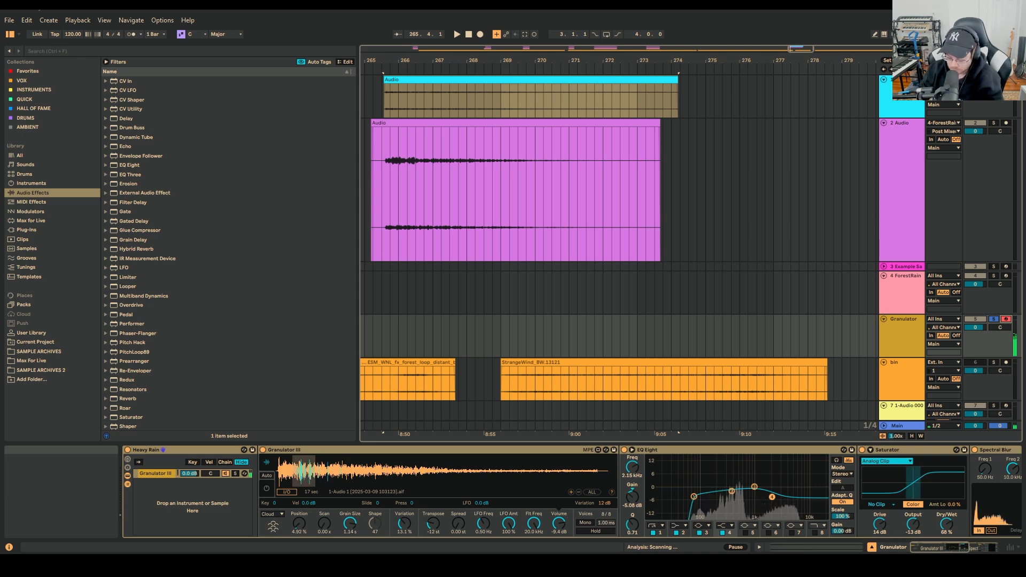
Step: Look through the effects following Granulator III in the Heavy Rain patch
{"action": "scroll", "coordinate": [694, 461], "scroll_direction": "right", "scroll_amount": 5}
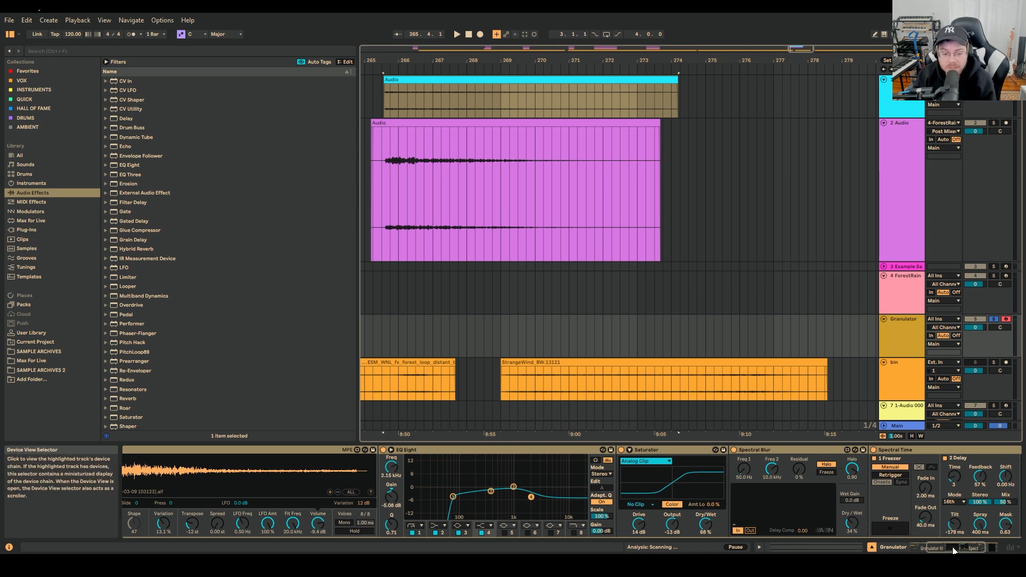
{"action": "left_click_drag", "start_coordinate": [953, 551], "coordinate": [935, 551]}
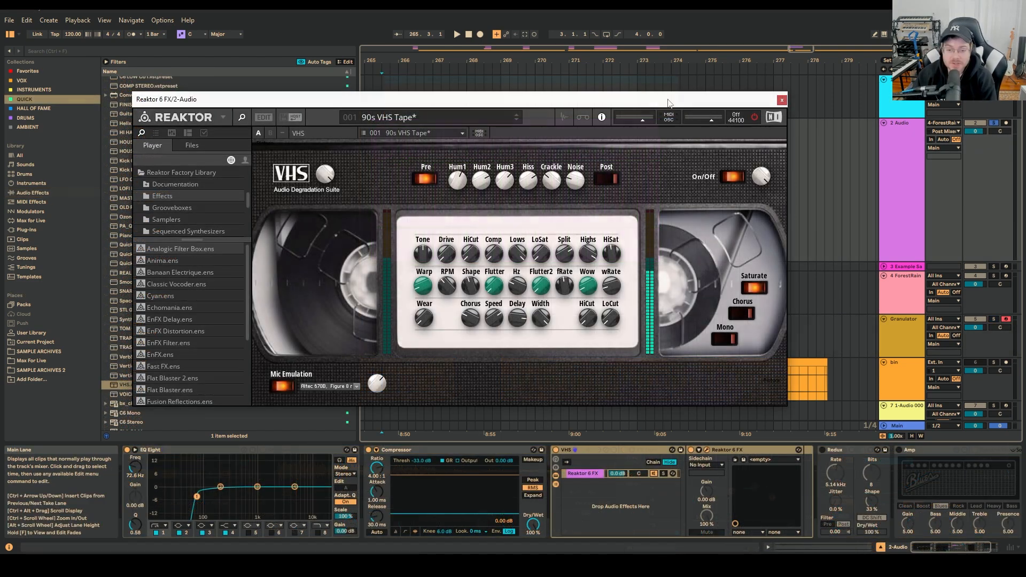
Step: Reposition the Reaktor 90s VHS Tape window and toggle its audio engine to compare the sound with and without it
{"action": "left_click_drag", "start_coordinate": [626, 94], "coordinate": [649, 106]}
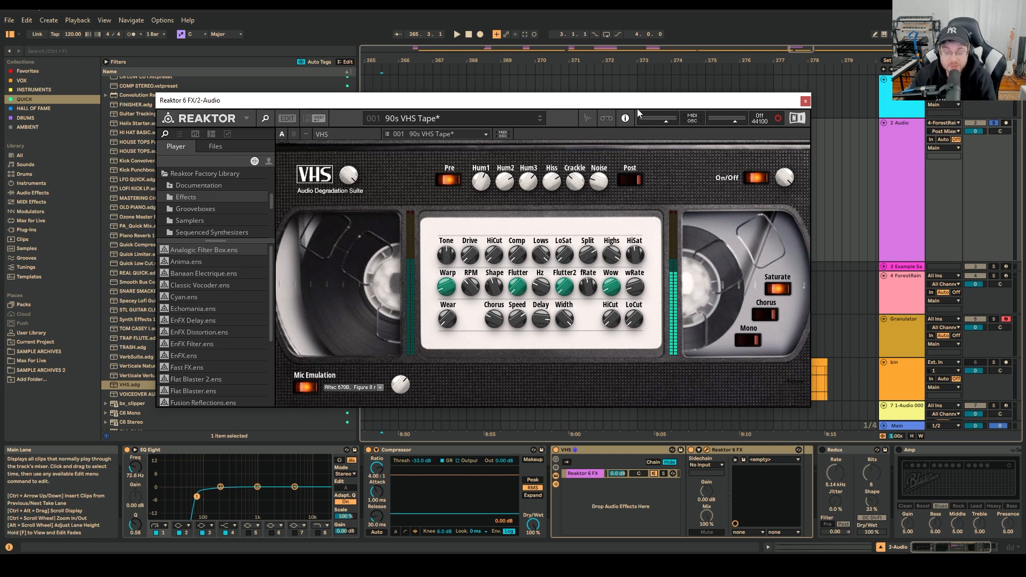
{"action": "left_click_drag", "start_coordinate": [629, 106], "coordinate": [615, 102]}
{"action": "left_click_drag", "start_coordinate": [615, 103], "coordinate": [613, 101]}
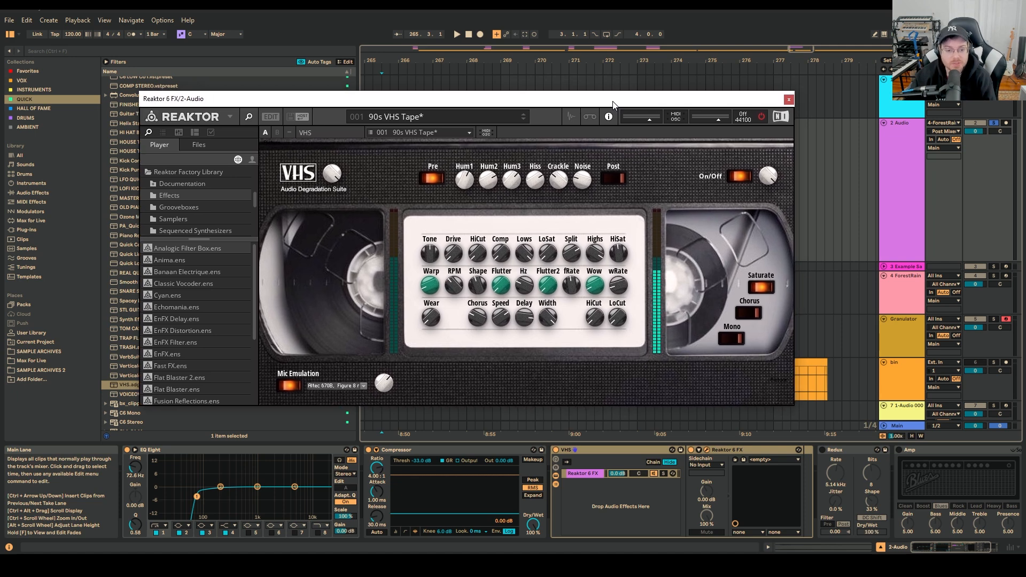
{"action": "left_click", "coordinate": [762, 117]}
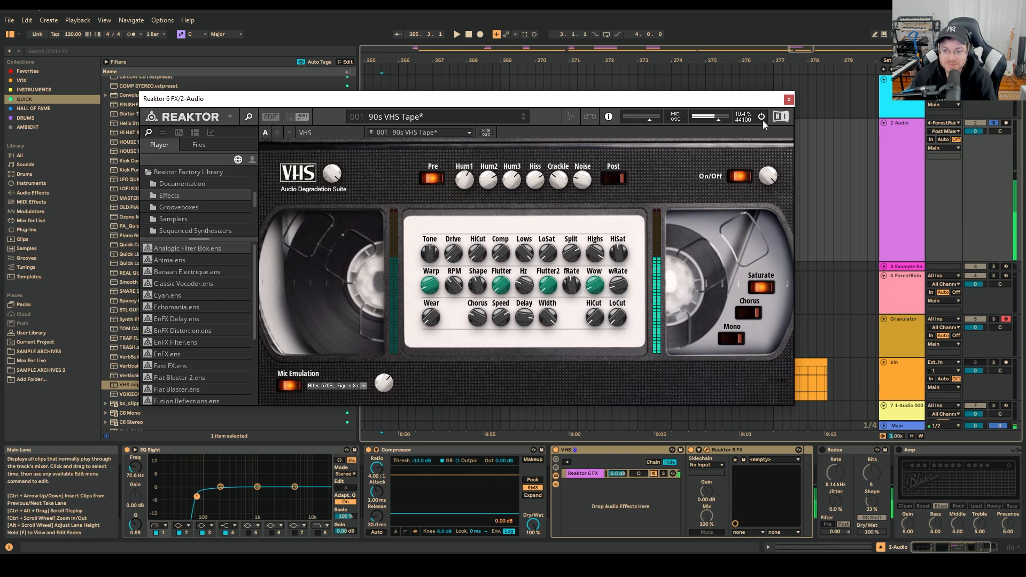
{"action": "left_click", "coordinate": [762, 118]}
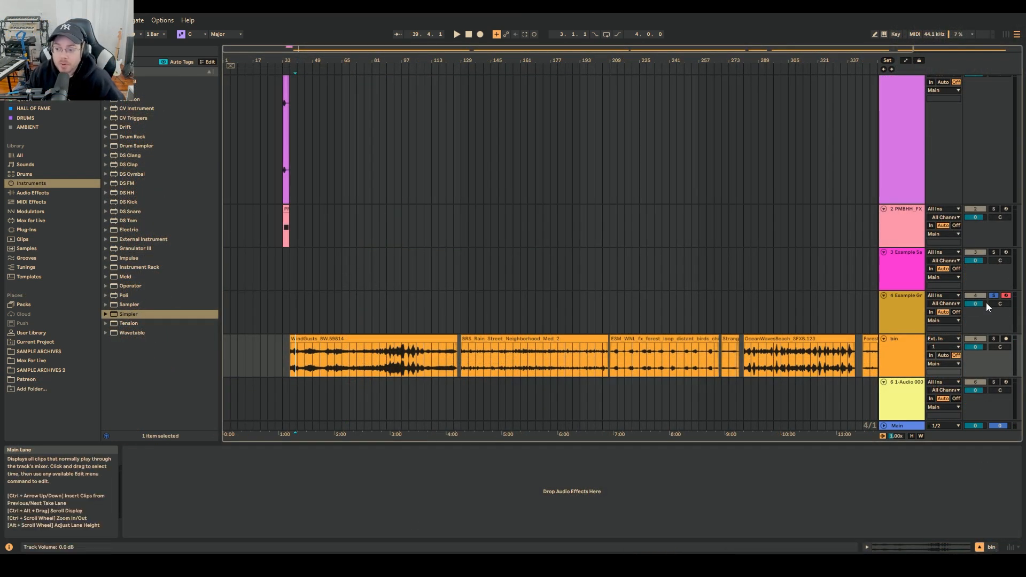
Step: Inspect the devices on the example granulator, one-shot and vinyl crackle tracks, ending at the start of the crackle track's chain
{"action": "left_click", "coordinate": [915, 300]}
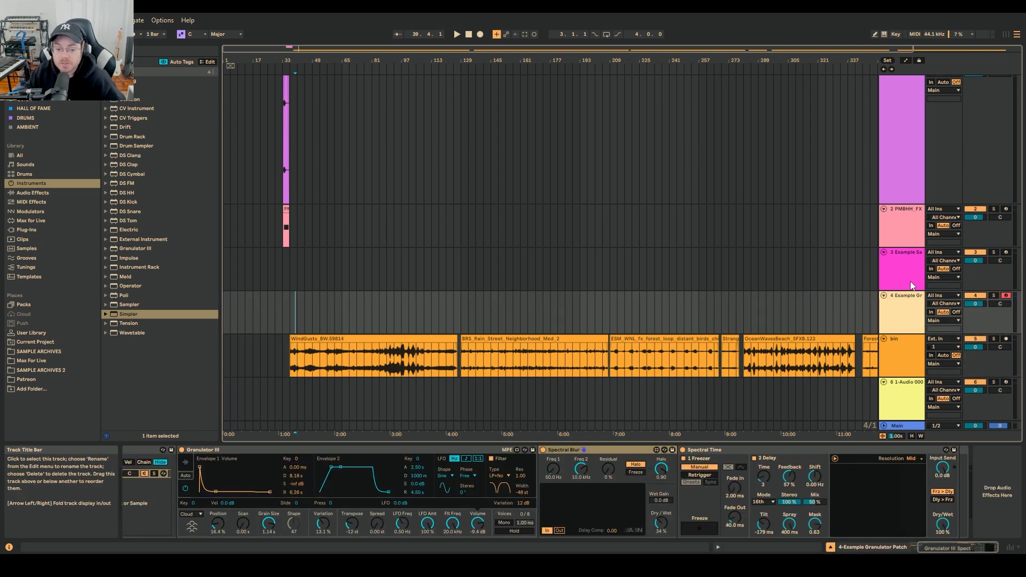
{"action": "left_click", "coordinate": [908, 271]}
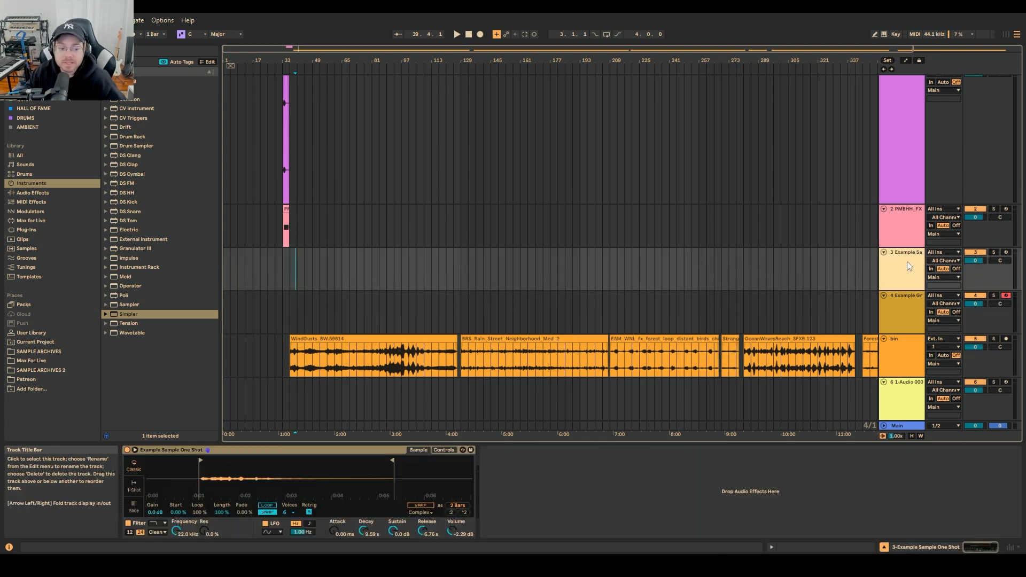
{"action": "left_click", "coordinate": [906, 238]}
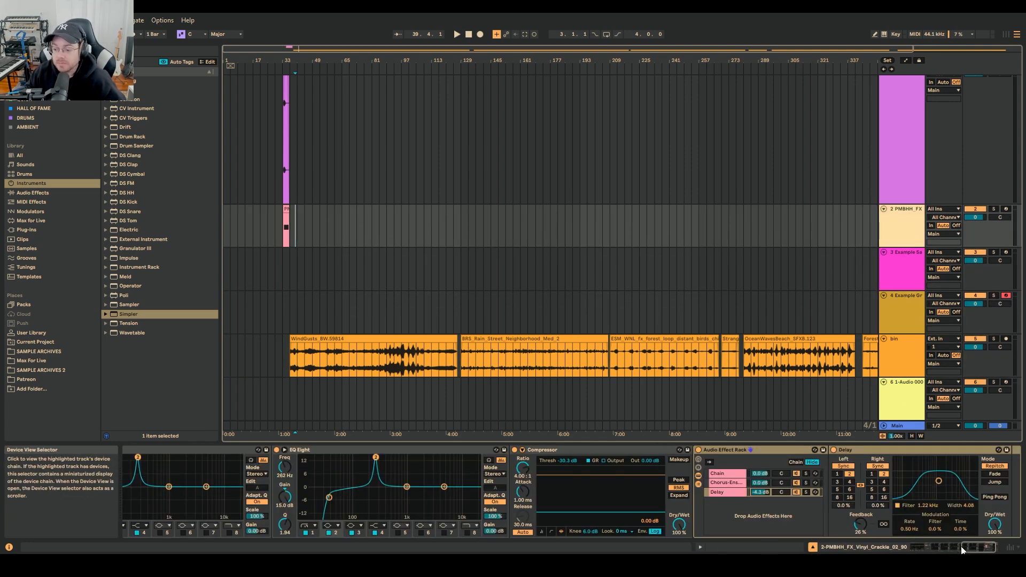
{"action": "left_click_drag", "start_coordinate": [967, 549], "coordinate": [899, 549]}
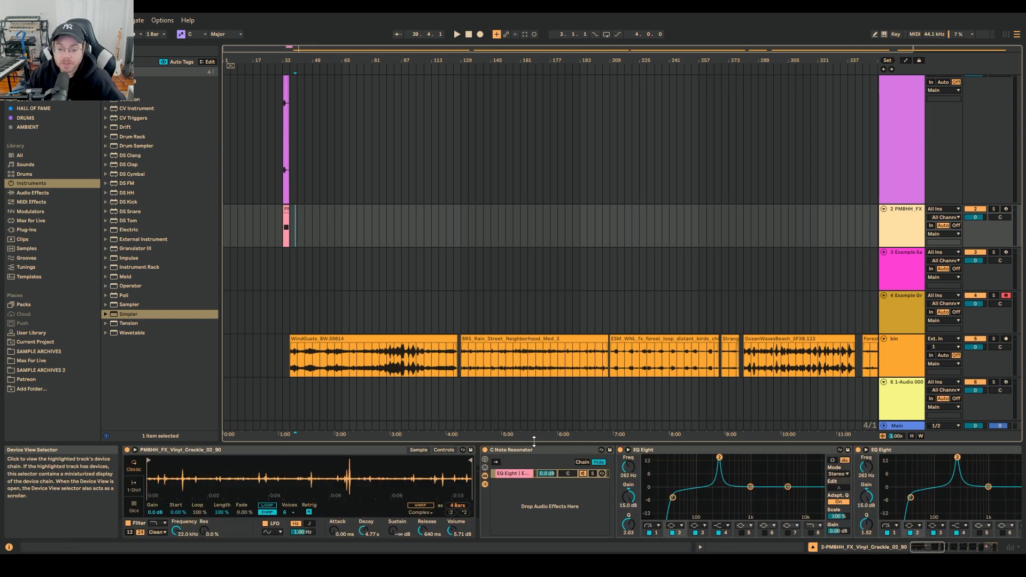
Step: Fold the EQ Eights, Compressor and Audio Effect Rack on the vinyl crackle track, and select the C Note Resonator rack
{"action": "double_click", "coordinate": [640, 451]}
{"action": "double_click", "coordinate": [665, 451]}
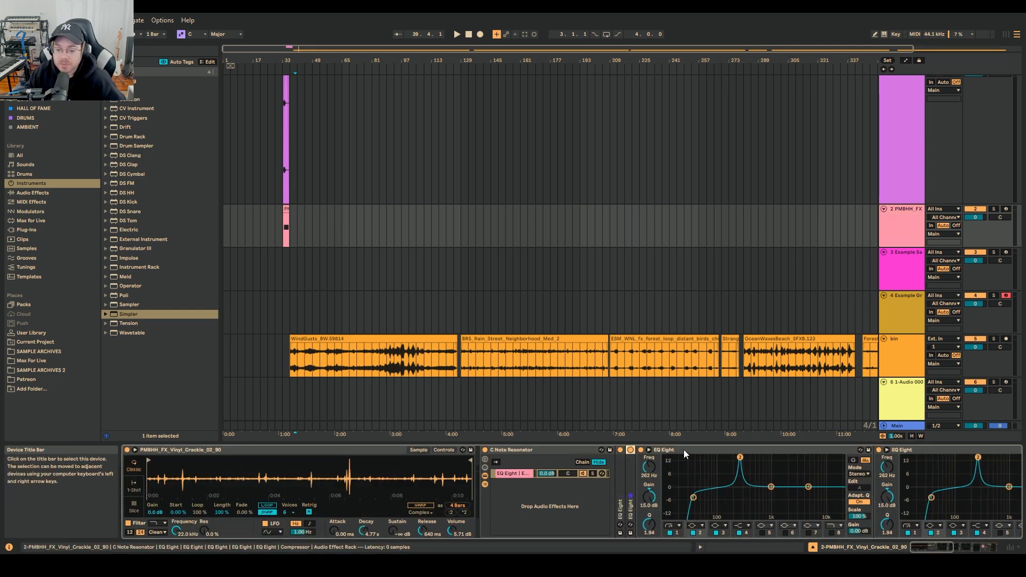
{"action": "double_click", "coordinate": [684, 450]}
{"action": "double_click", "coordinate": [704, 450]}
{"action": "double_click", "coordinate": [707, 450]}
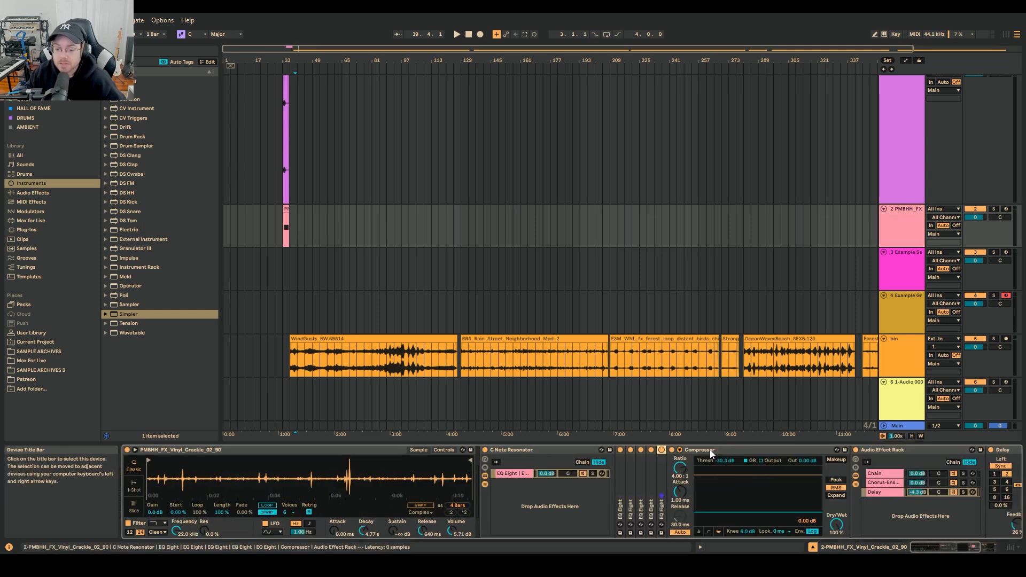
{"action": "double_click", "coordinate": [710, 450]}
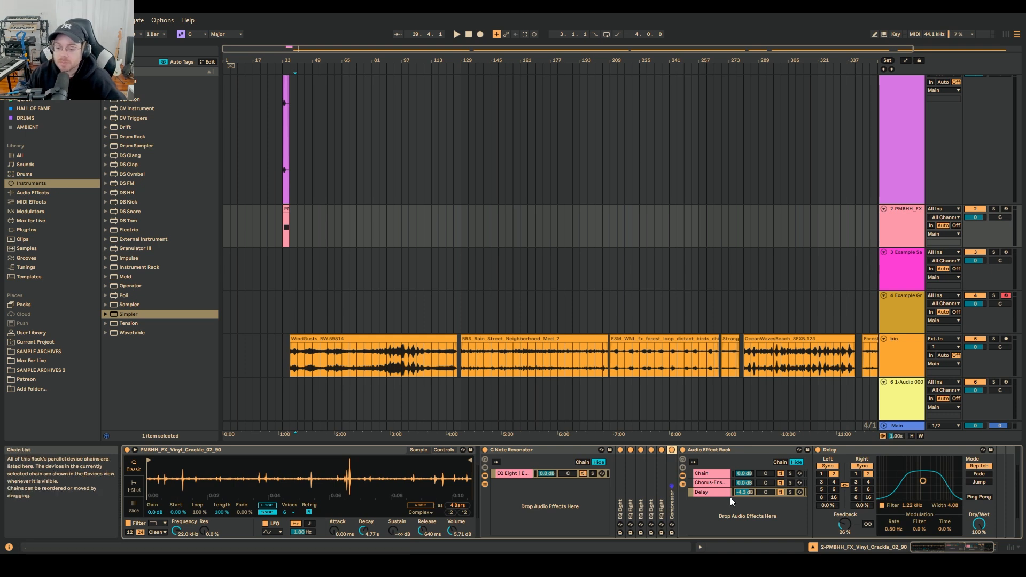
{"action": "double_click", "coordinate": [724, 449]}
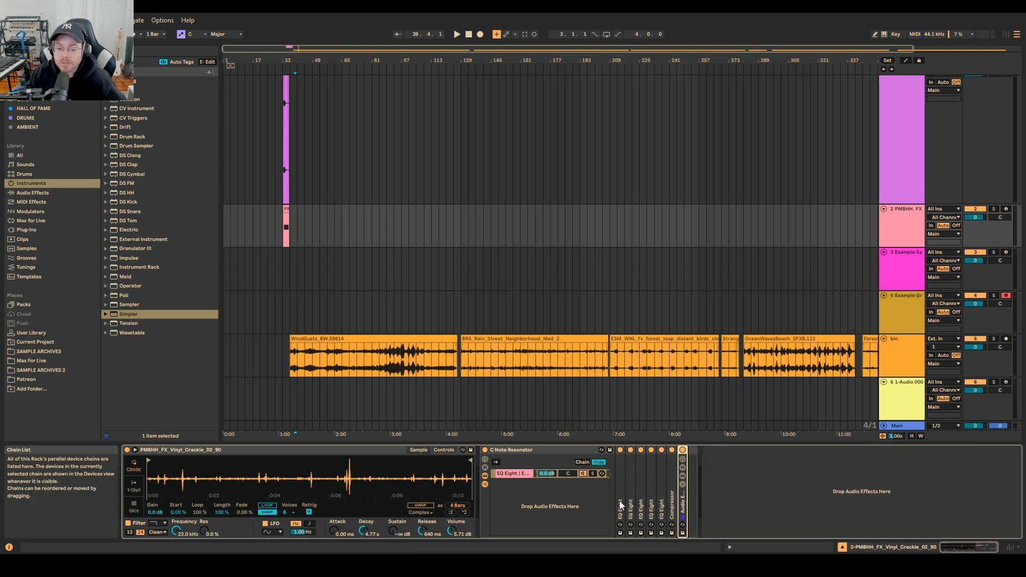
{"action": "left_click", "coordinate": [556, 453]}
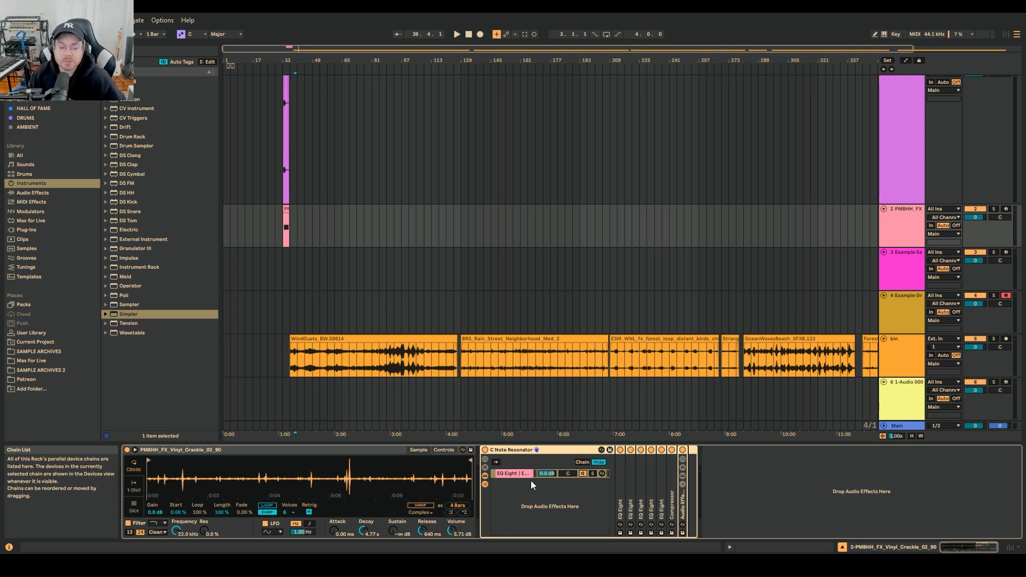
Step: Consult the MixButton music notes to frequencies chart in the browser, and return to Ableton Live
{"action": "left_click", "coordinate": [464, 566]}
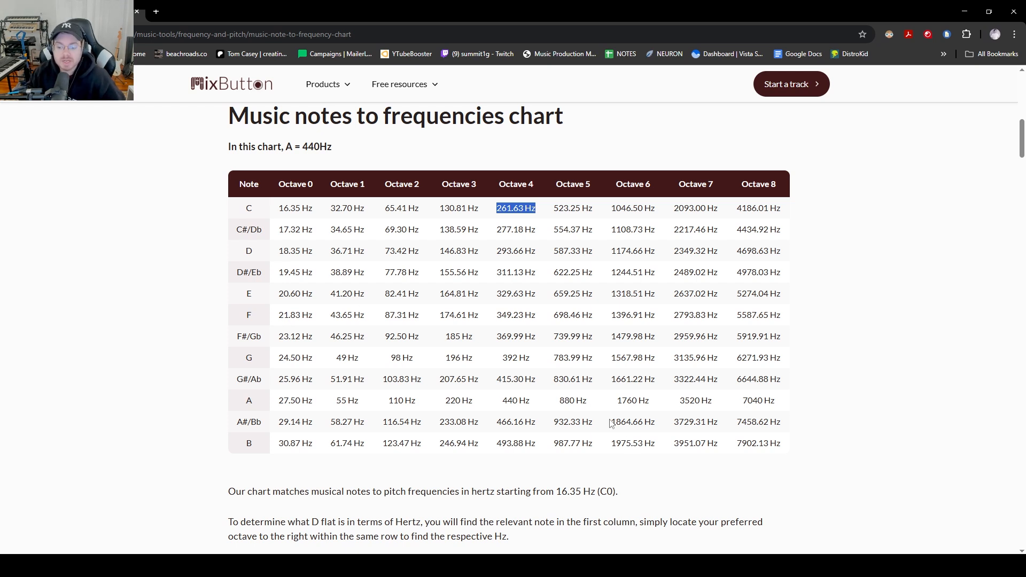
{"action": "left_click", "coordinate": [759, 566]}
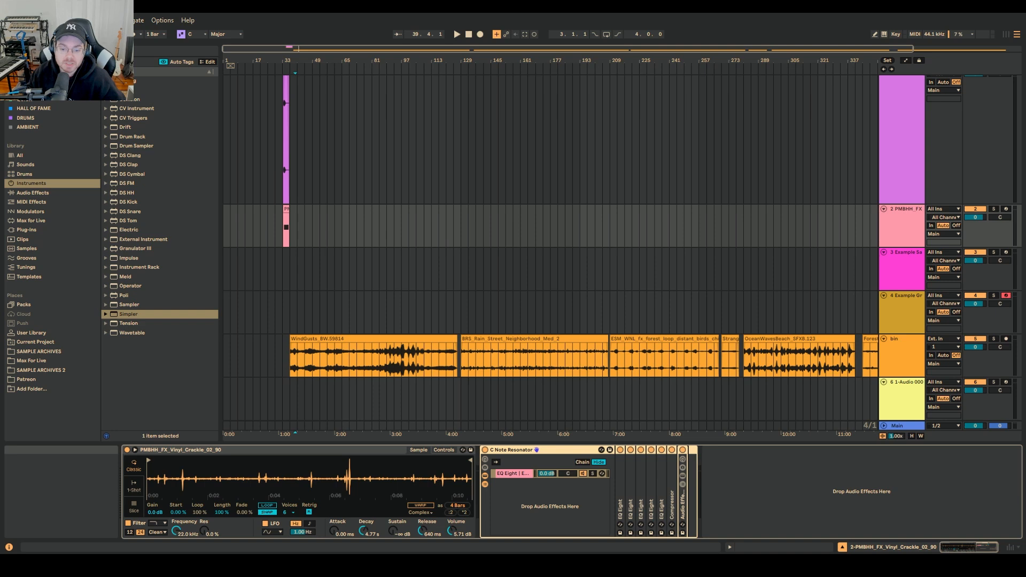